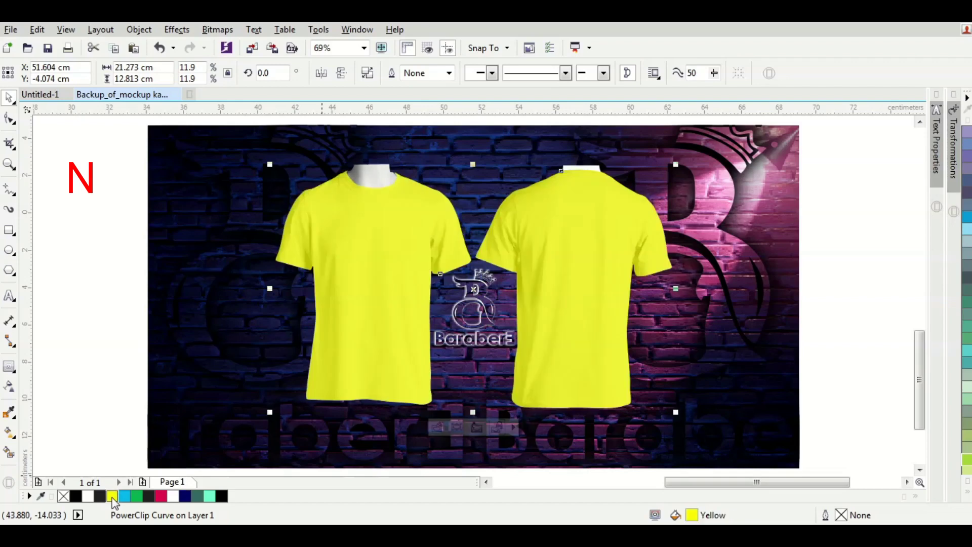
# Step: Try cyan, green, K100 black, crimson and white fills on the front and back shirts
pyautogui.click(125, 498)
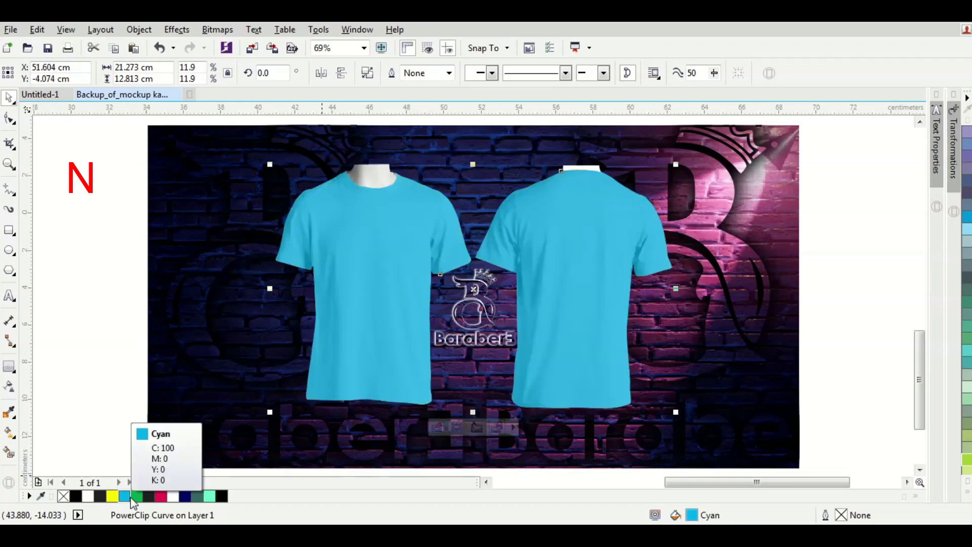
pyautogui.click(137, 498)
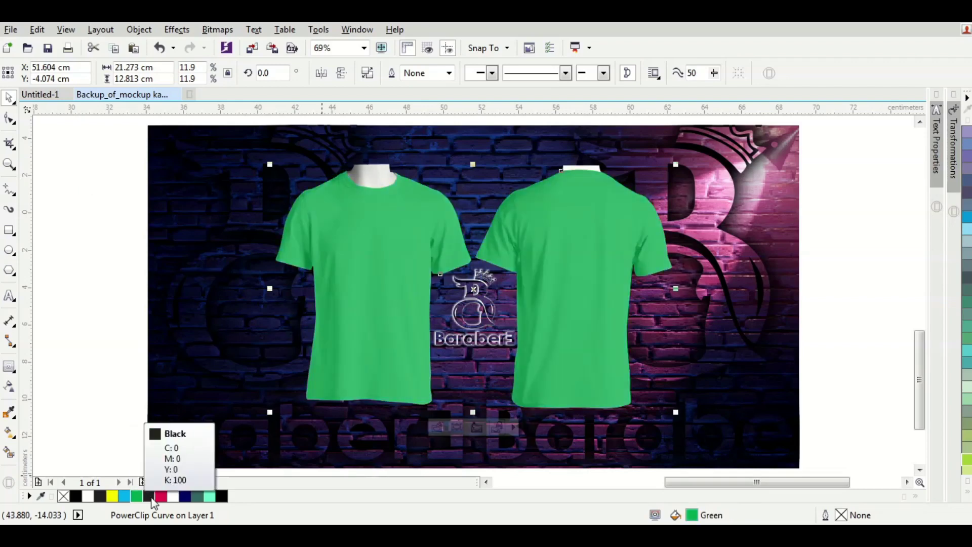
pyautogui.click(150, 498)
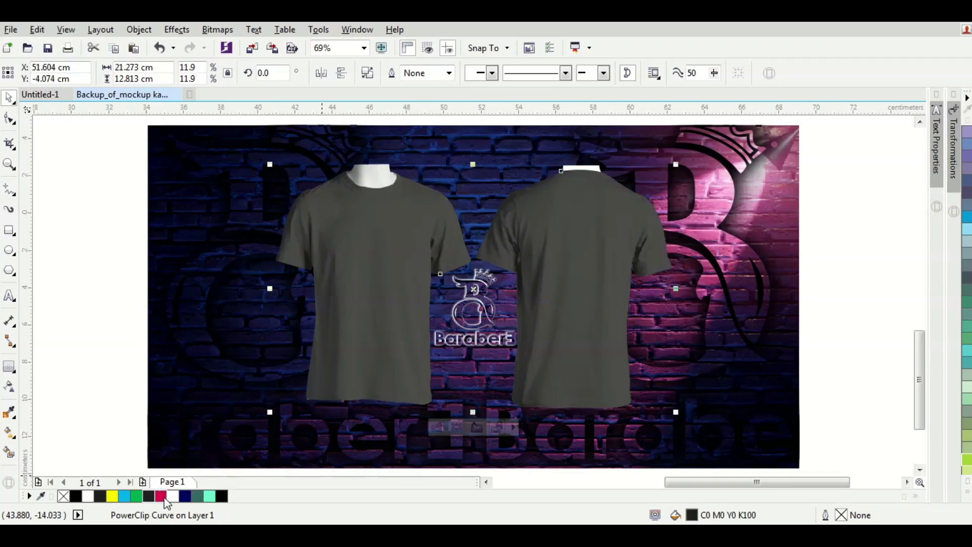
pyautogui.click(161, 497)
pyautogui.click(172, 496)
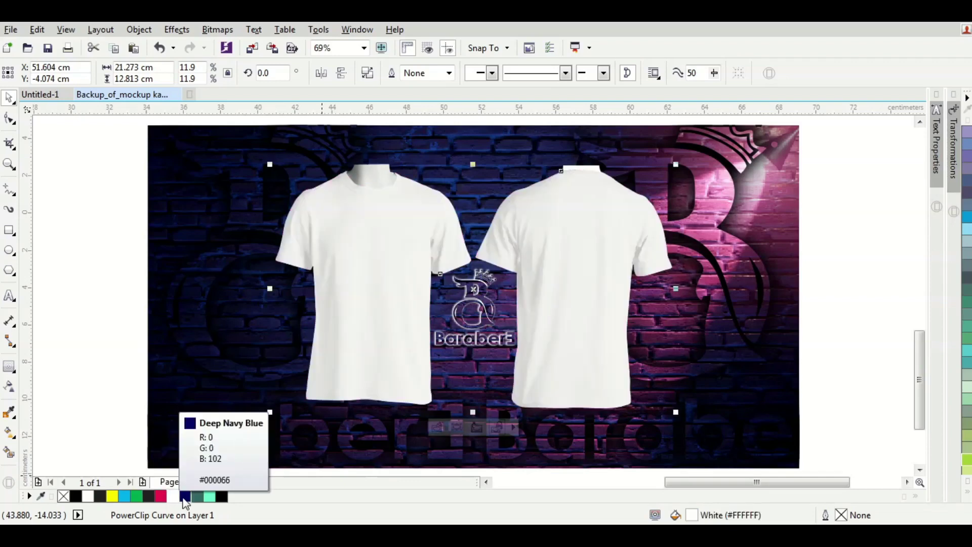
# Step: Try Deep Navy Blue, Moss Green, Turquoise and RGB black (#000000) fills on both shirts, and deselect them
pyautogui.click(184, 497)
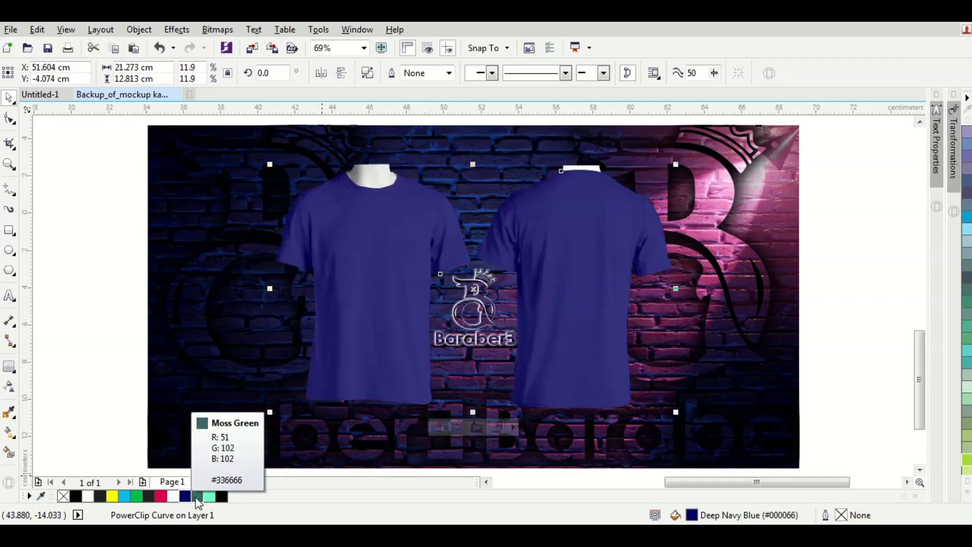
pyautogui.click(196, 497)
pyautogui.click(207, 497)
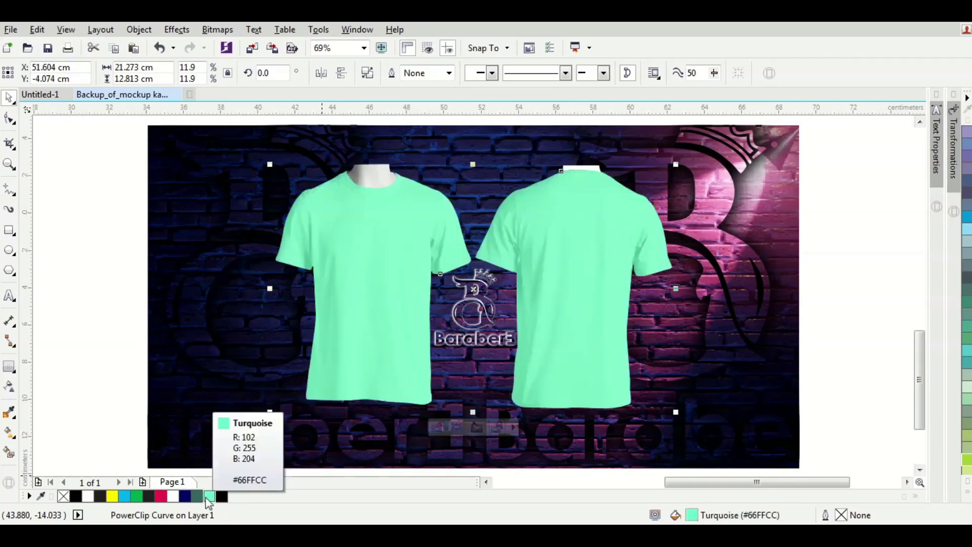
pyautogui.click(221, 497)
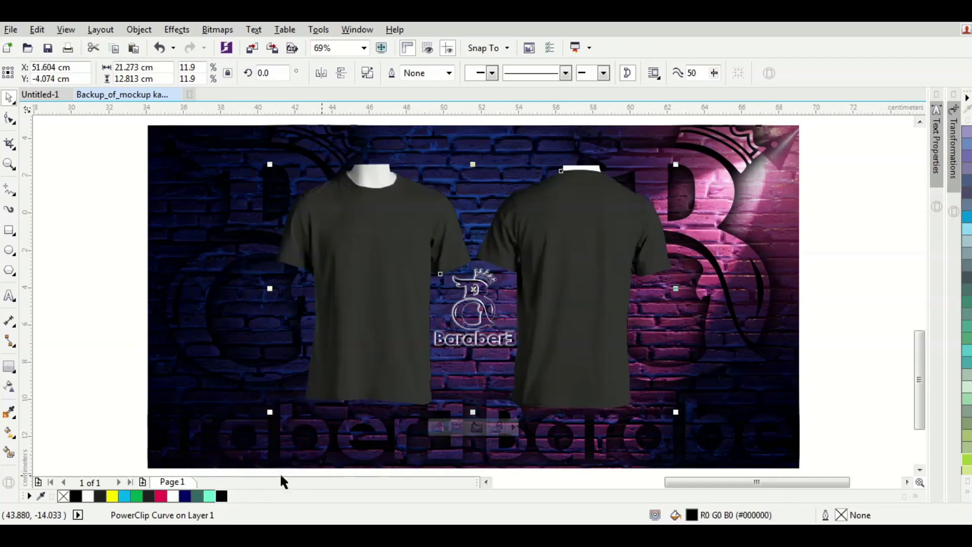
pyautogui.click(105, 300)
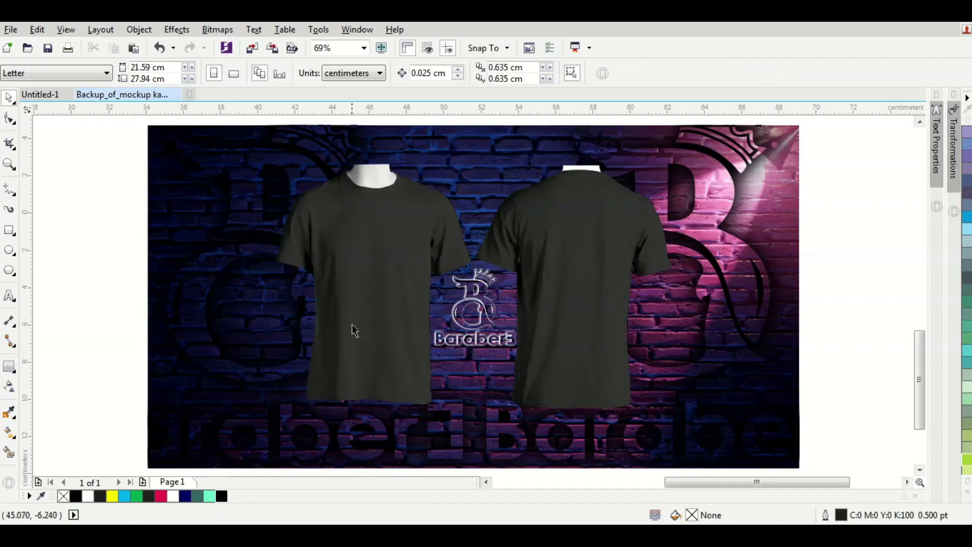
# Step: Fill both shirts with yellow and check the mockup in a full-screen preview
pyautogui.click(354, 331)
pyautogui.click(115, 495)
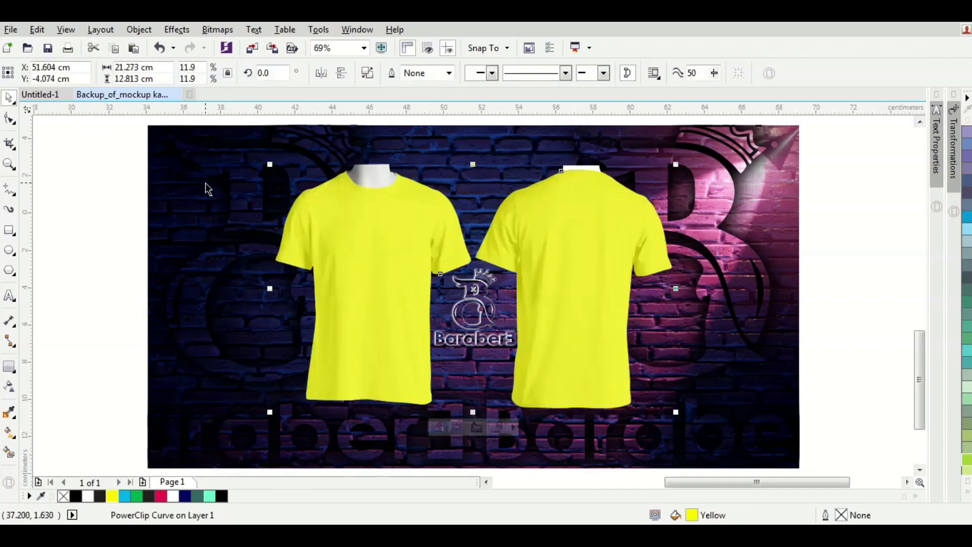
pyautogui.click(381, 47)
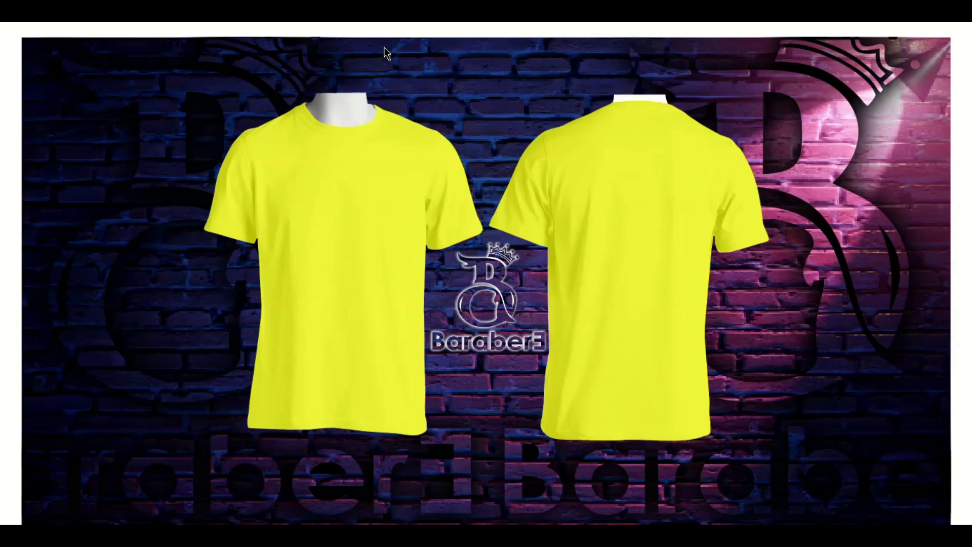
pyautogui.click(385, 53)
pyautogui.click(600, 276)
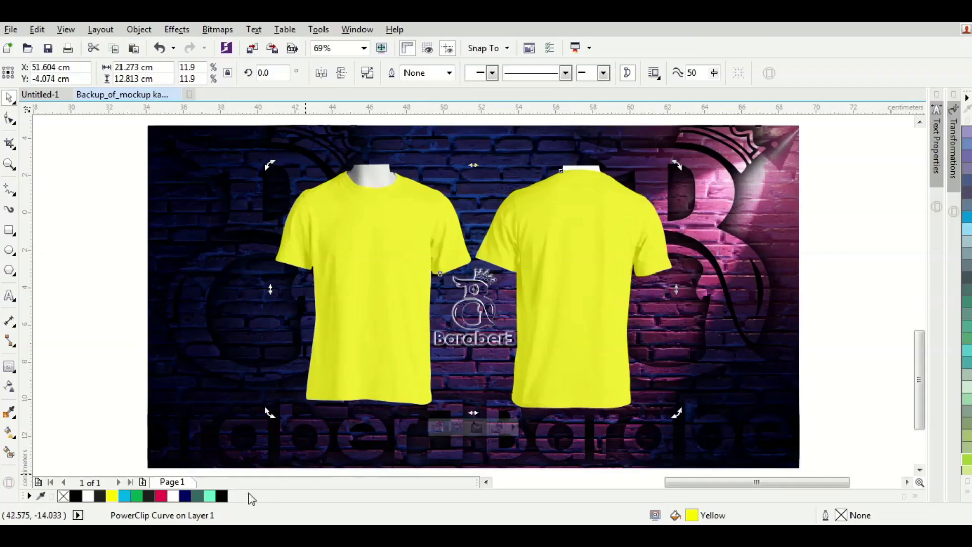
# Step: Preview the mockup full screen with a Turquoise shirt fill, and again with a yellow fill
pyautogui.click(209, 496)
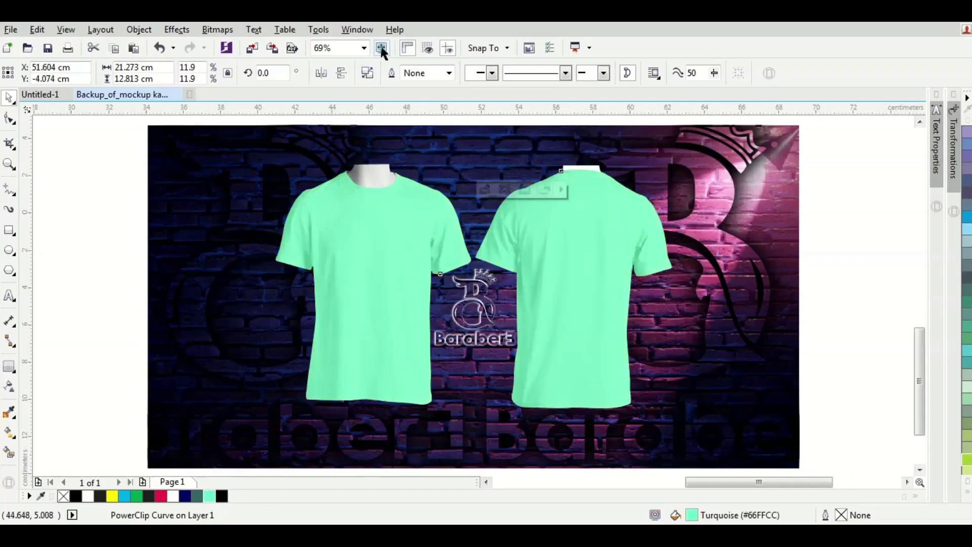
pyautogui.click(382, 47)
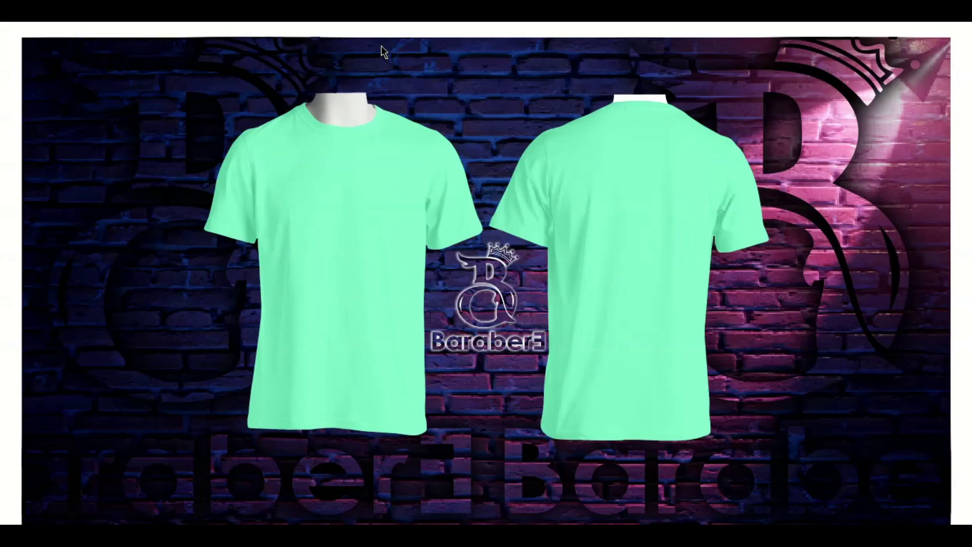
pyautogui.click(383, 51)
pyautogui.click(112, 497)
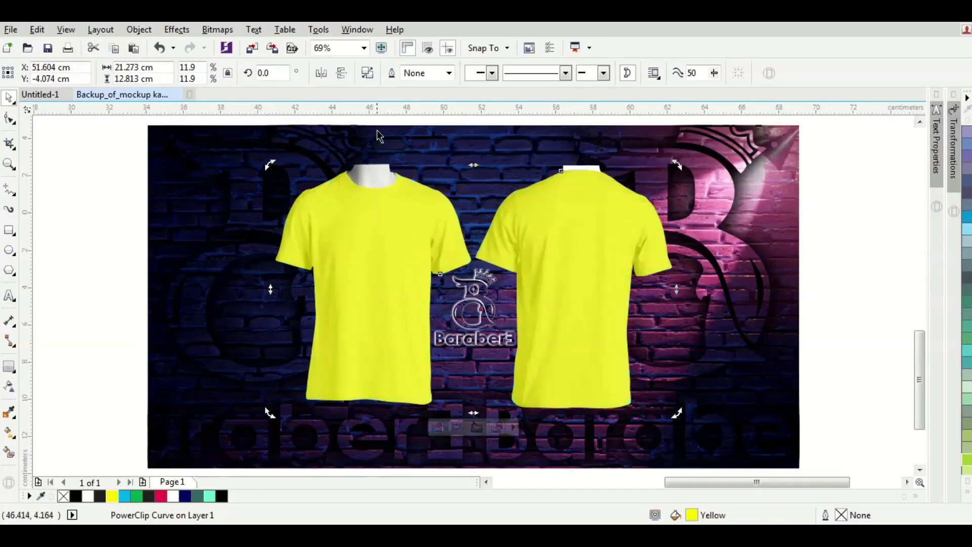
pyautogui.click(381, 47)
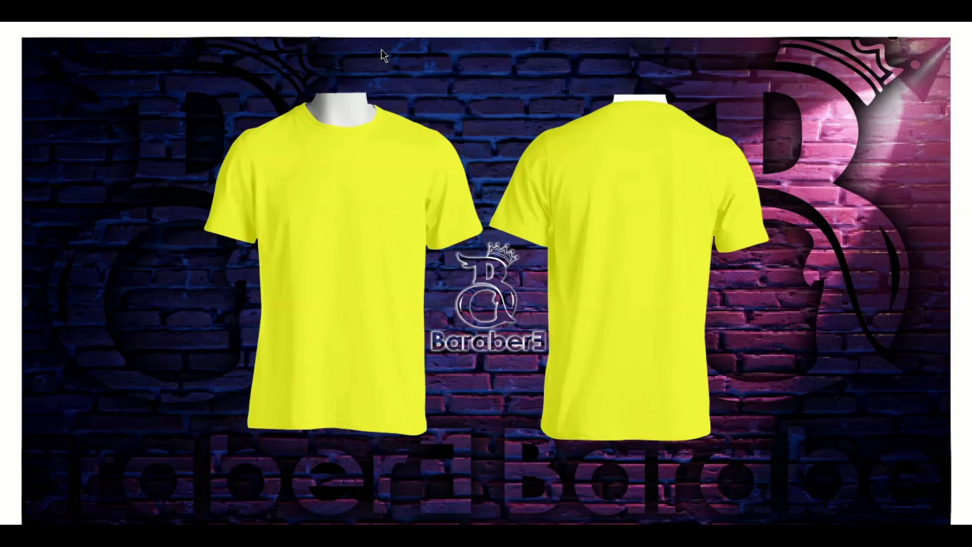
pyautogui.click(382, 54)
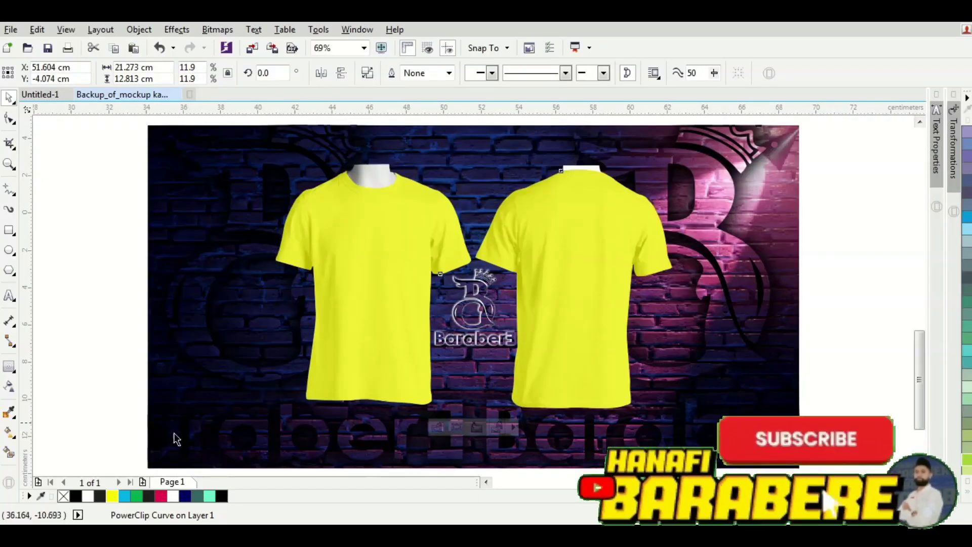
# Step: Fill both shirts with K100 black and preview the mockup full screen
pyautogui.click(100, 496)
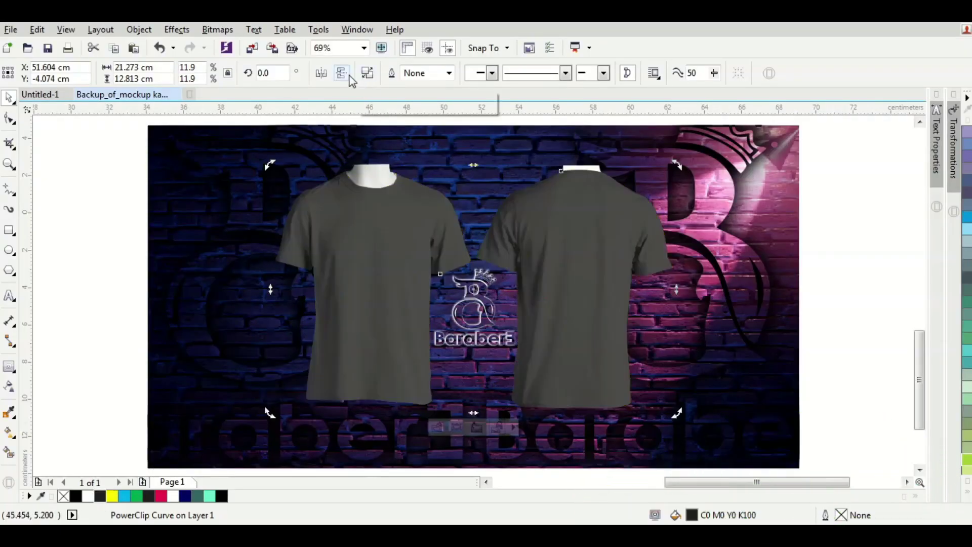
pyautogui.click(382, 50)
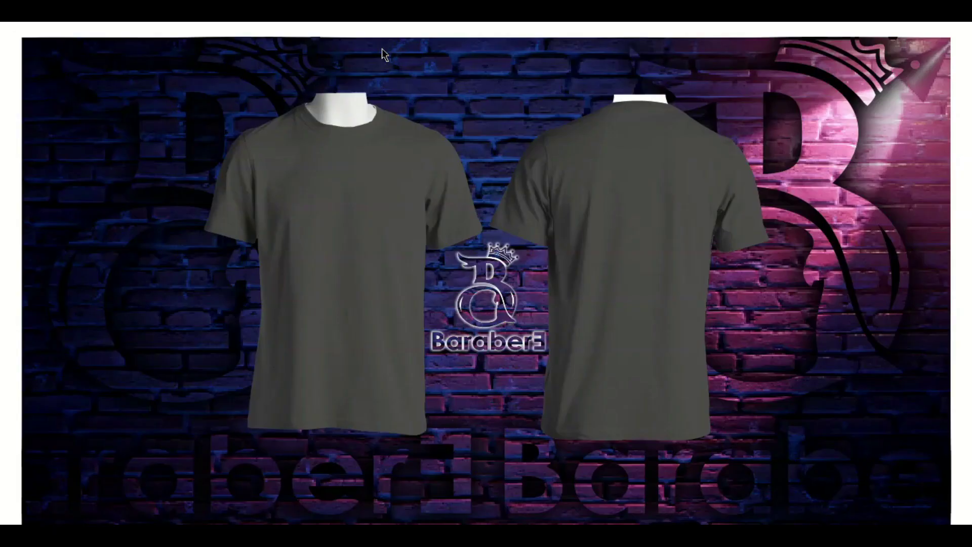
pyautogui.click(382, 48)
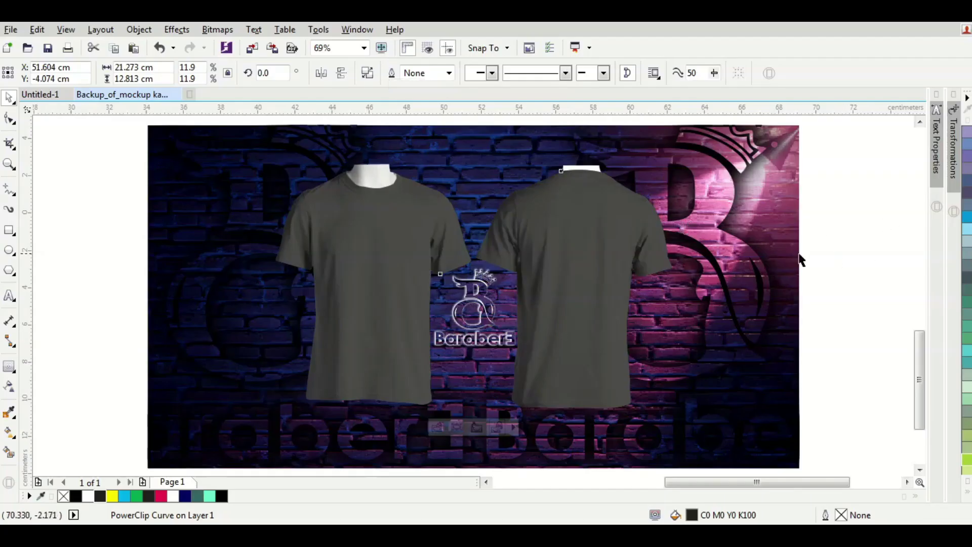
# Step: Try more shirt fills from the expanded palette: C100 M20 blue, M100 Y60 crimson and M100 Y100 red
pyautogui.click(967, 493)
pyautogui.click(919, 486)
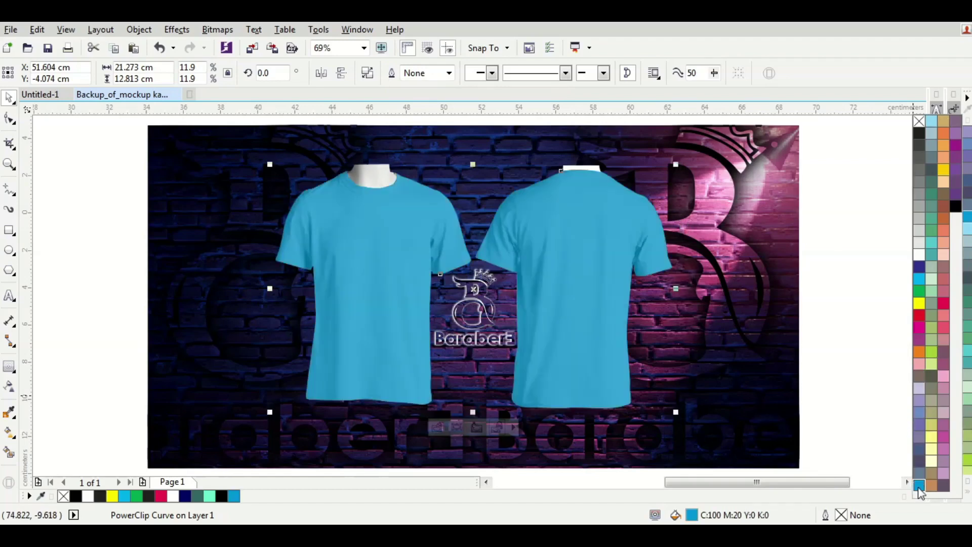
pyautogui.click(944, 303)
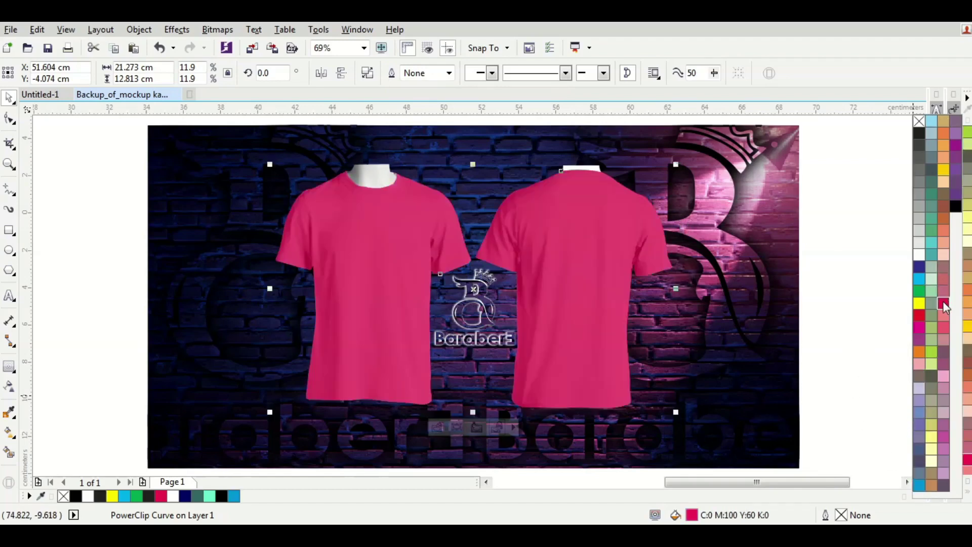
pyautogui.click(920, 317)
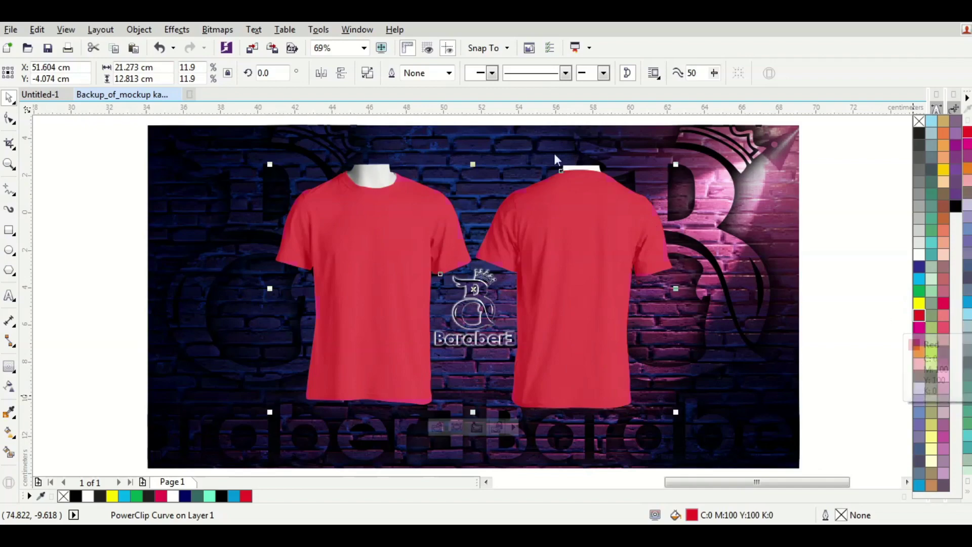
# Step: Check the red shirts in a full-screen preview, return to the drawing and deselect everything
pyautogui.click(379, 48)
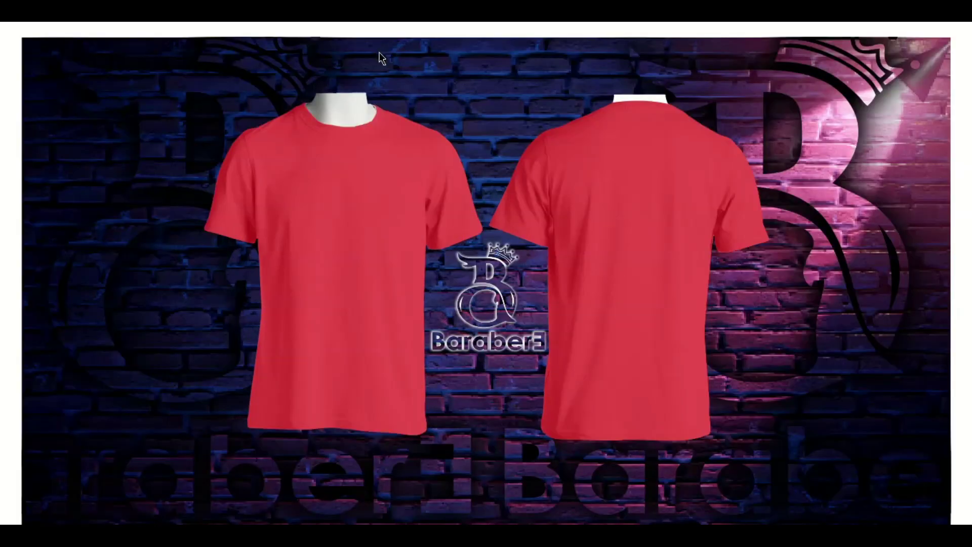
pyautogui.click(496, 153)
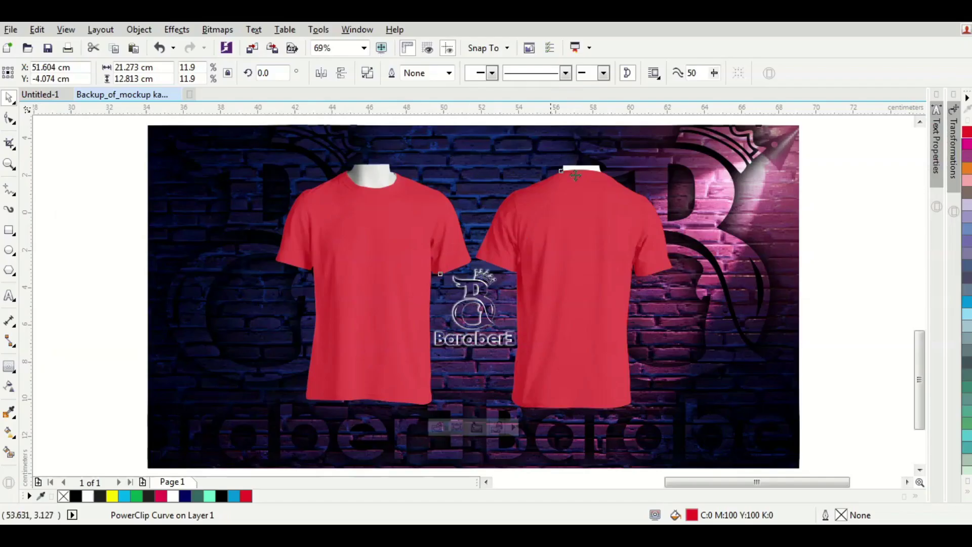
pyautogui.click(829, 206)
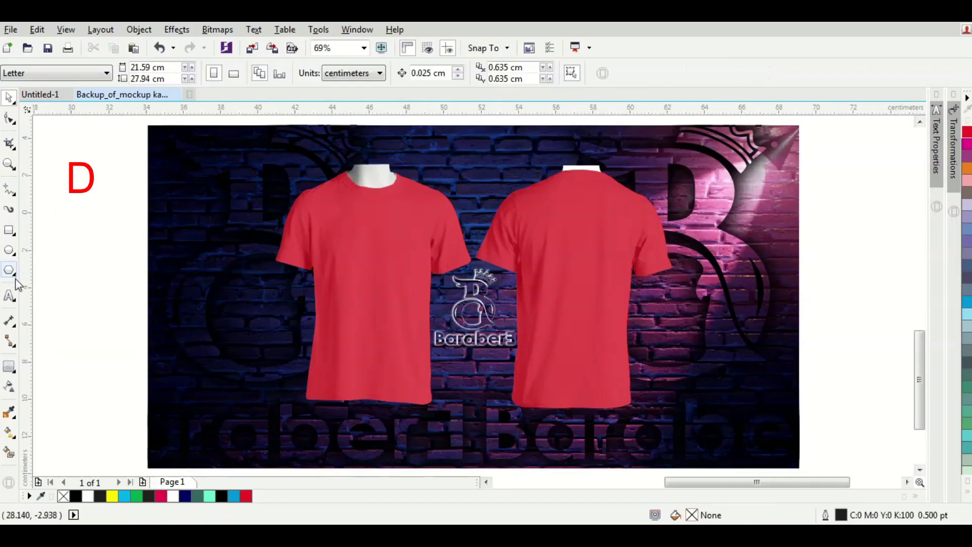
# Step: Copy the central logo to the blank area beside the background and move the brick bitmap inside its PowerClip clear of the logo
pyautogui.click(486, 325)
pyautogui.moveTo(485, 325); pyautogui.dragTo(125, 306)
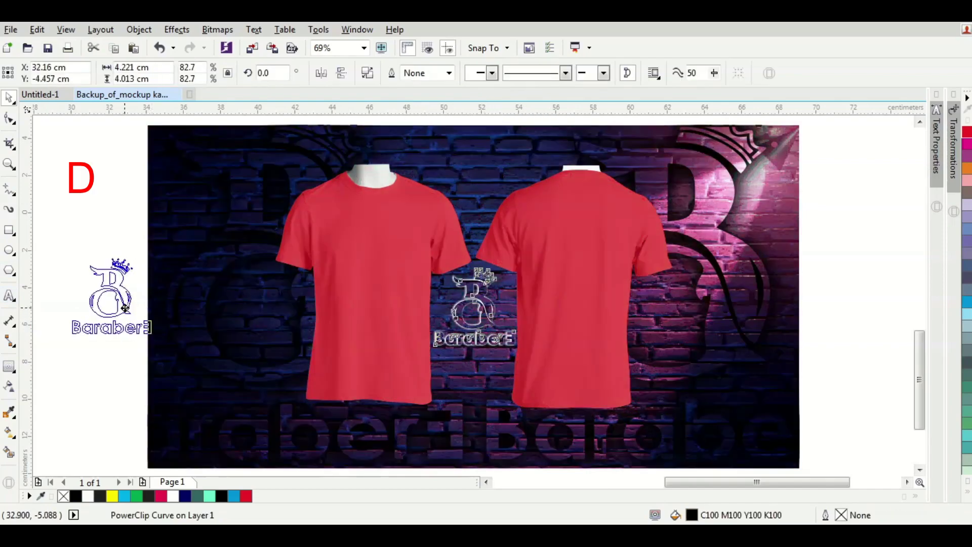
pyautogui.click(75, 352)
pyautogui.click(175, 288)
pyautogui.moveTo(175, 289); pyautogui.dragTo(389, 295)
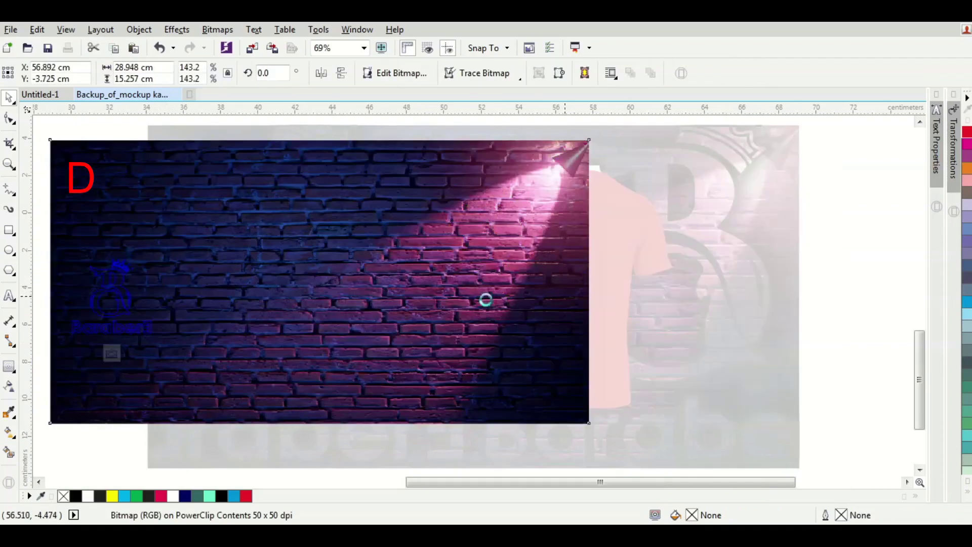
pyautogui.click(111, 353)
pyautogui.click(106, 387)
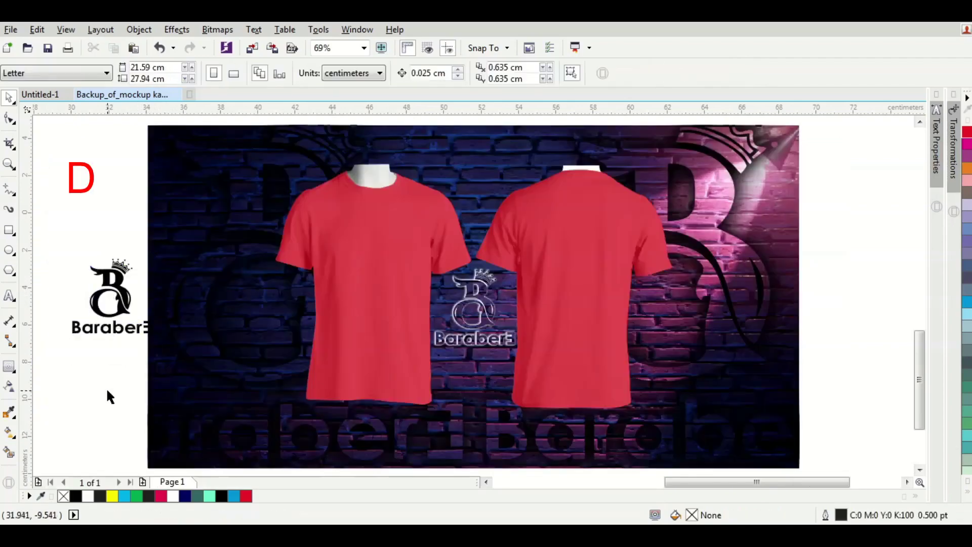
# Step: Fill both shirts with RGB black (#000000) and deselect them
pyautogui.click(118, 310)
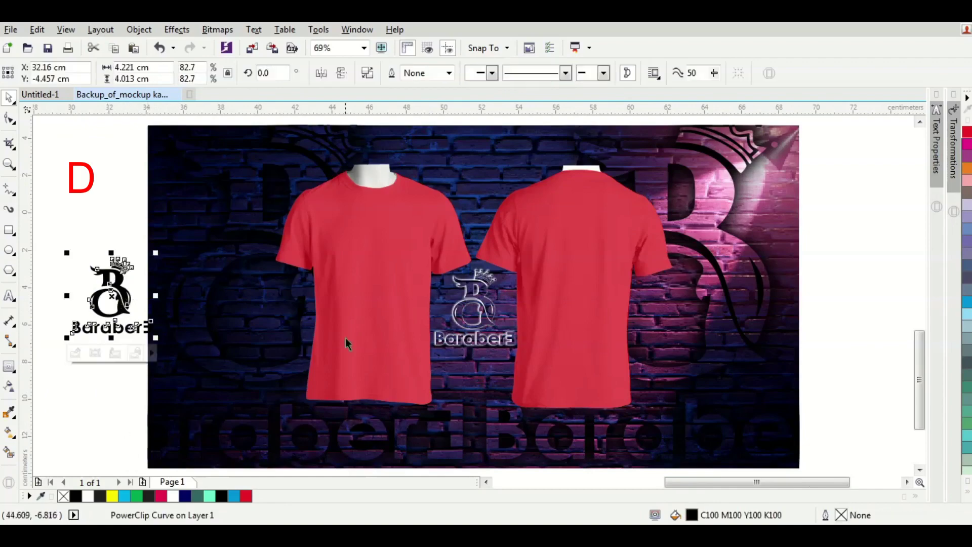
pyautogui.click(341, 342)
pyautogui.click(225, 495)
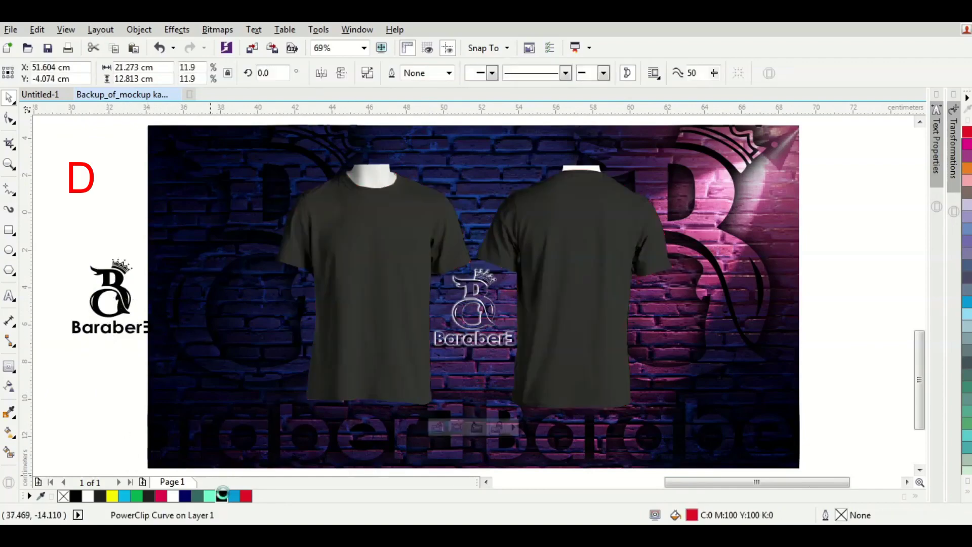
pyautogui.click(141, 390)
# Step: Move the black logo copy onto the front shirt's chest, scale it down slightly and fill it with white
pyautogui.click(123, 300)
pyautogui.moveTo(124, 297); pyautogui.dragTo(385, 252)
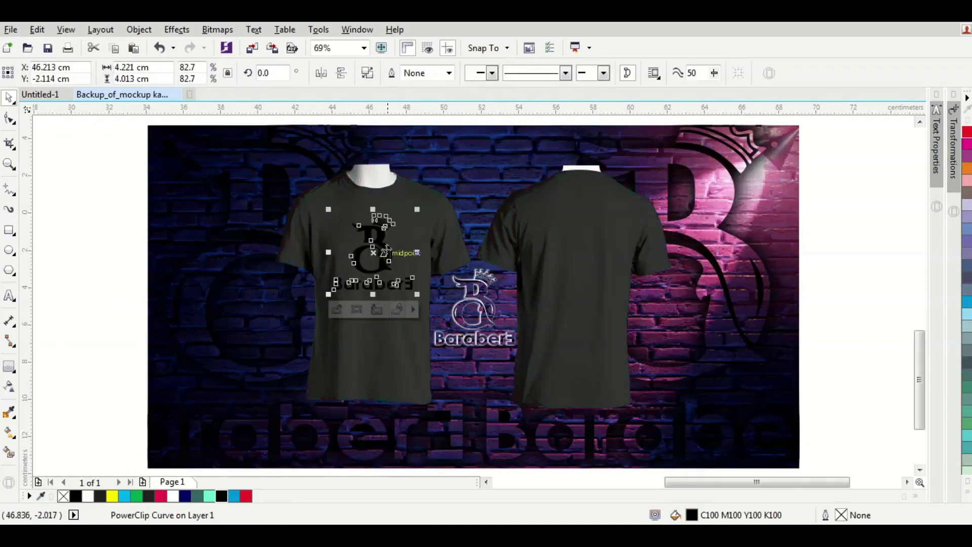
pyautogui.scroll(2, 405, 233)
pyautogui.moveTo(434, 192); pyautogui.dragTo(420, 207)
pyautogui.click(172, 496)
# Step: Copy the white logo to the back shirt just below the collar and shrink it to about 1.8 by 1.7 cm
pyautogui.moveTo(366, 299); pyautogui.dragTo(572, 226)
pyautogui.scroll(-2, 350, 273)
pyautogui.scroll(2, 349, 272)
pyautogui.scroll(-2, 607, 237)
pyautogui.moveTo(611, 268)
pyautogui.mouseDown()
pyautogui.moveTo(575, 232)
pyautogui.moveTo(533, 220)
pyautogui.moveTo(551, 212)
pyautogui.mouseUp()
pyautogui.scroll(2, 557, 225)
pyautogui.scroll(-2, 552, 212)
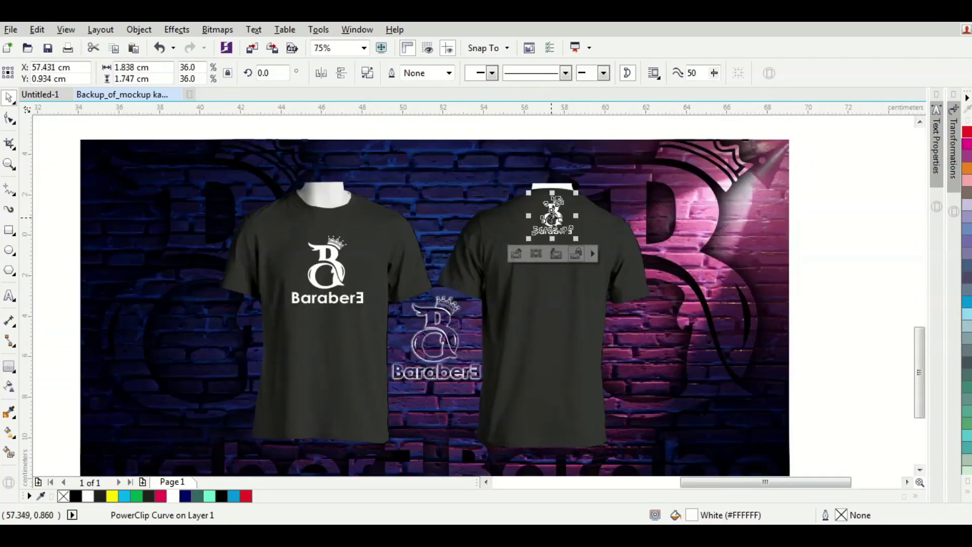
# Step: Copy the small collar logo onto the lower part of the front shirt and place it inside the shirt's PowerClip frame
pyautogui.moveTo(554, 213); pyautogui.dragTo(337, 362)
pyautogui.click(138, 29)
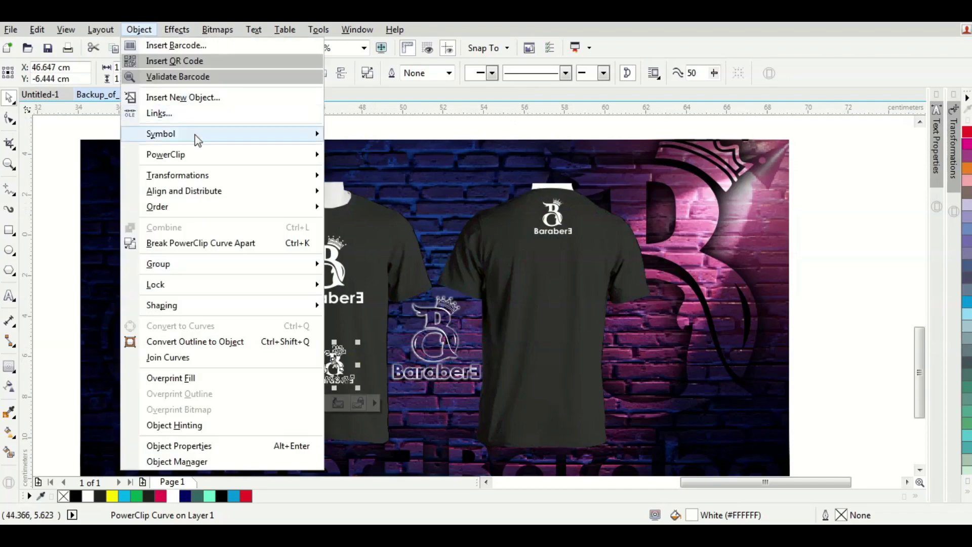
pyautogui.moveTo(205, 157)
pyautogui.click(347, 155)
pyautogui.click(249, 245)
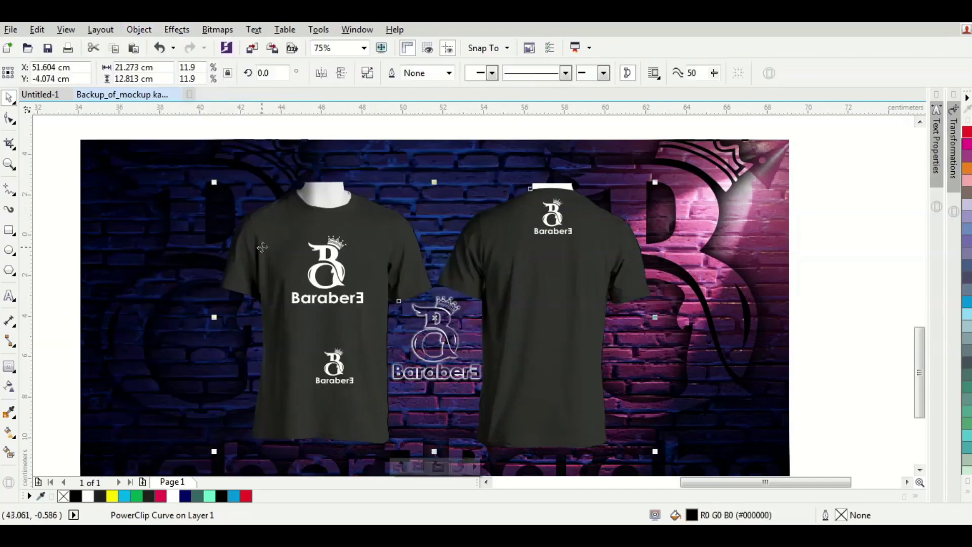
# Step: Open the shirts' PowerClip contents for editing and move the small logo onto the front shirt's left-hand sleeve
pyautogui.scroll(3, 276, 252)
pyautogui.keyDown('ctrl'); pyautogui.click(298, 251); pyautogui.keyUp('ctrl')
pyautogui.scroll(-3, 373, 373)
pyautogui.click(381, 368)
pyautogui.moveTo(381, 368); pyautogui.dragTo(273, 257)
pyautogui.scroll(3, 273, 256)
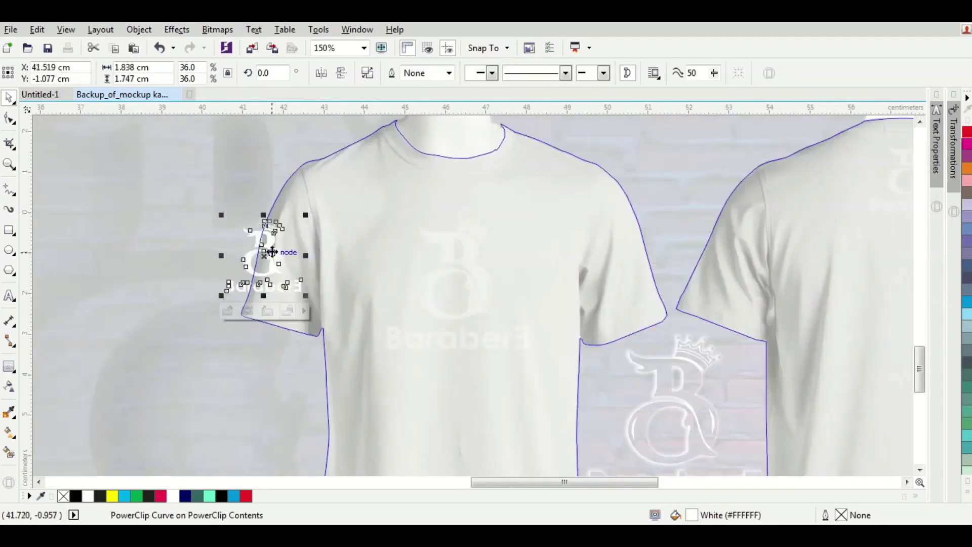
# Step: Rotate the small white logo on the front shirt's left-hand sleeve to about 350° so it follows the sleeve
pyautogui.scroll(3, 272, 253)
pyautogui.click(272, 252)
pyautogui.moveTo(332, 184); pyautogui.dragTo(336, 206)
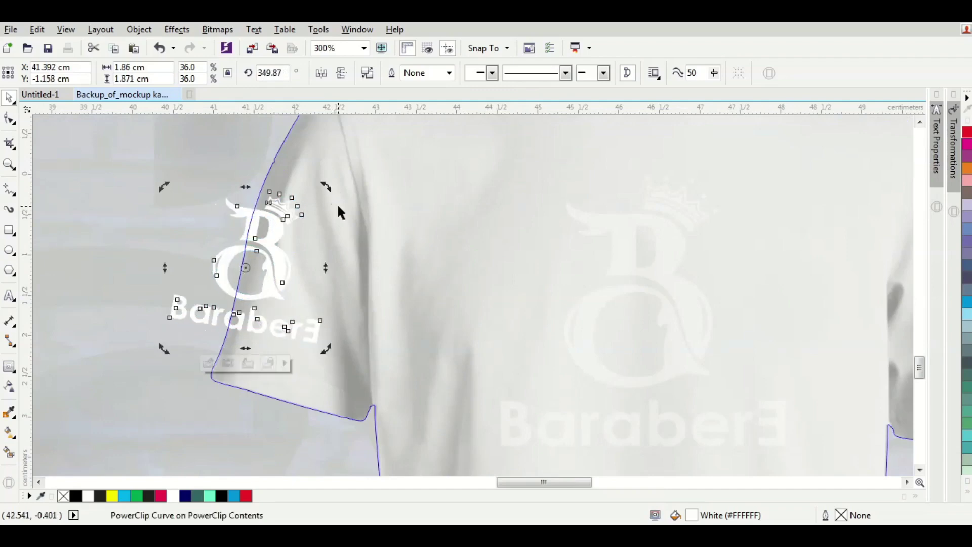
# Step: Copy the sleeve logo to the back shirt's right-hand sleeve, rotate it to about 11° and adjust its position slightly
pyautogui.scroll(-2, 272, 231)
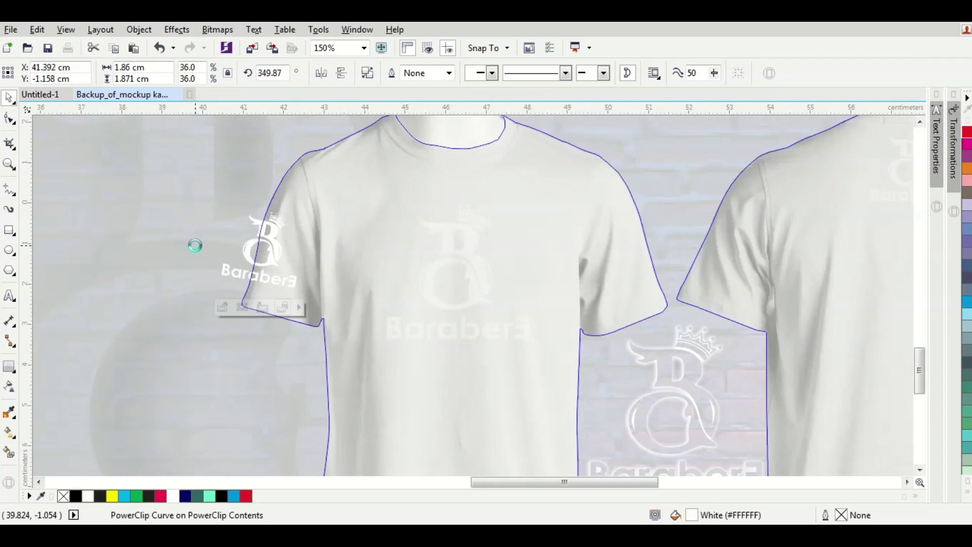
pyautogui.scroll(-1, 195, 250)
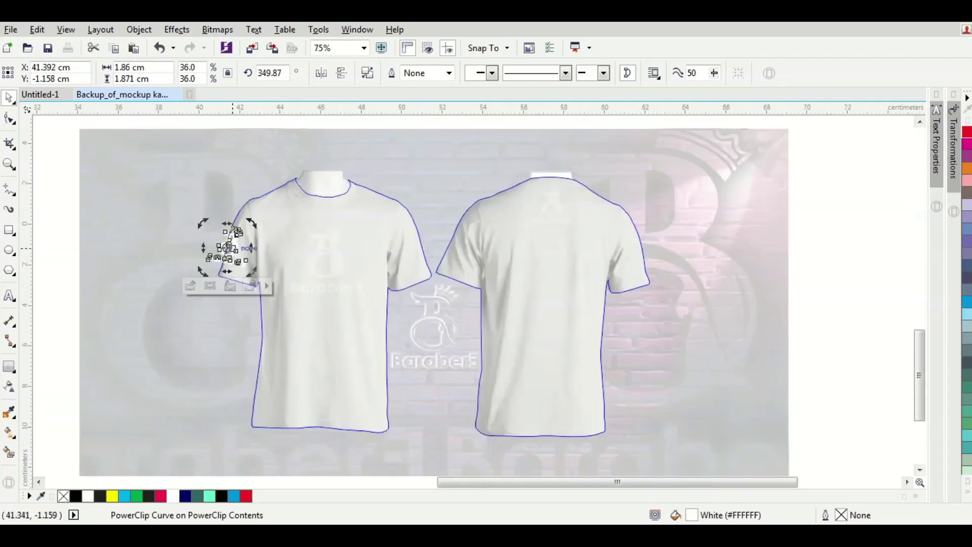
pyautogui.moveTo(235, 232); pyautogui.dragTo(642, 252)
pyautogui.scroll(2, 642, 252)
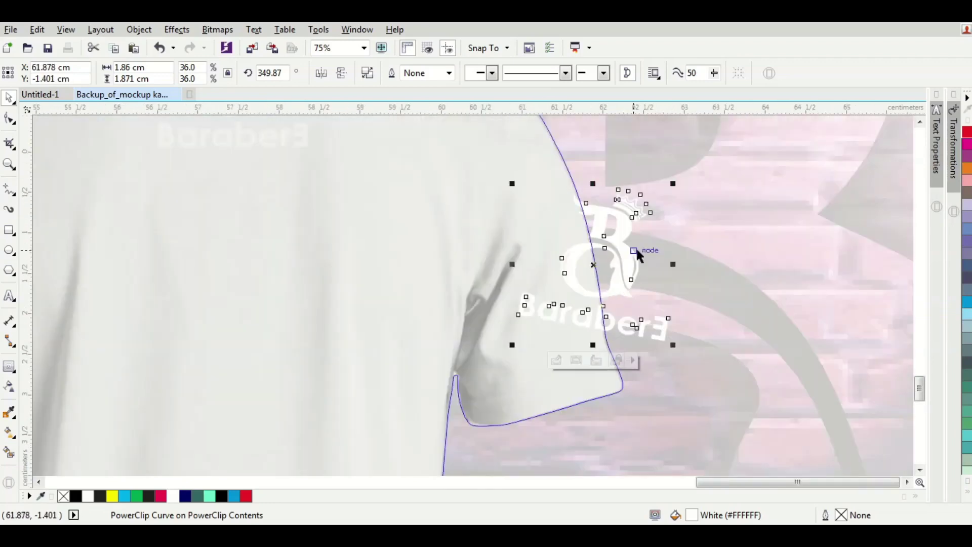
pyautogui.moveTo(676, 348); pyautogui.dragTo(690, 308)
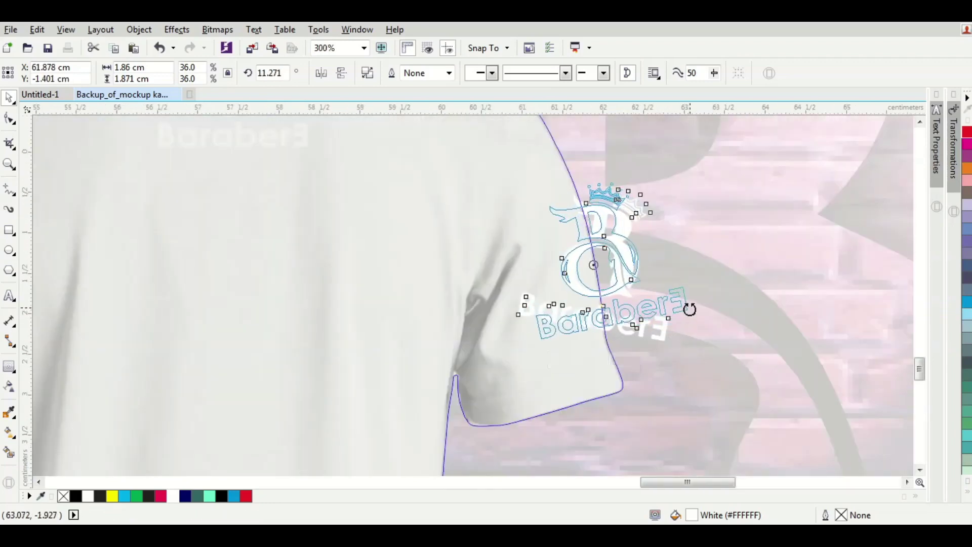
pyautogui.moveTo(629, 254); pyautogui.dragTo(630, 254)
# Step: Draw a rectangle about 1.02 by 0.39 cm on the front shirt beside the chest logo and place a copy directly beneath it
pyautogui.scroll(-1, 628, 254)
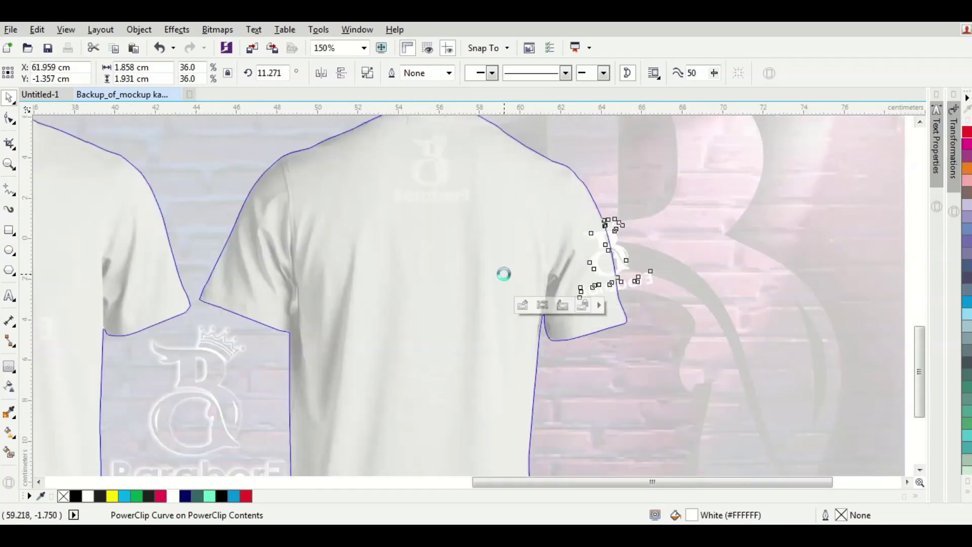
pyautogui.scroll(-1, 443, 276)
pyautogui.click(9, 232)
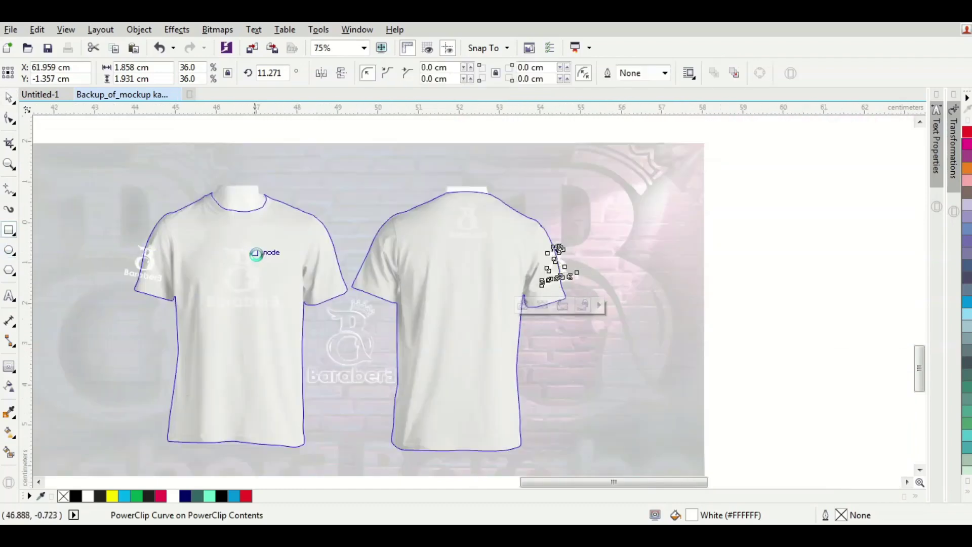
pyautogui.scroll(1, 281, 253)
pyautogui.moveTo(310, 248); pyautogui.dragTo(353, 265)
pyautogui.click(9, 99)
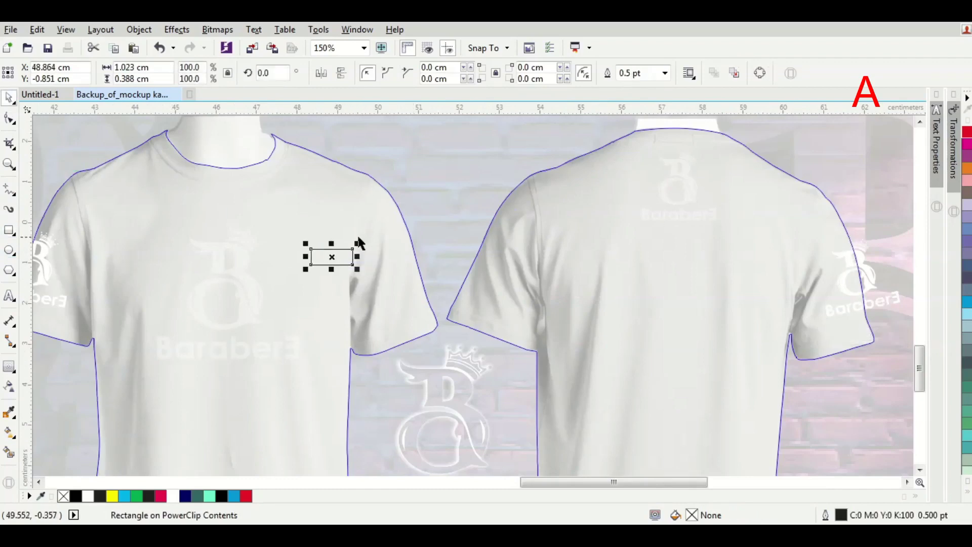
pyautogui.scroll(1, 329, 256)
pyautogui.moveTo(329, 257); pyautogui.dragTo(330, 300)
pyautogui.scroll(1, 309, 269)
pyautogui.moveTo(267, 285); pyautogui.dragTo(267, 274)
# Step: Fill the upper rectangle with red and the lower one with white, and remove the outlines of both to form a flag
pyautogui.click(310, 269)
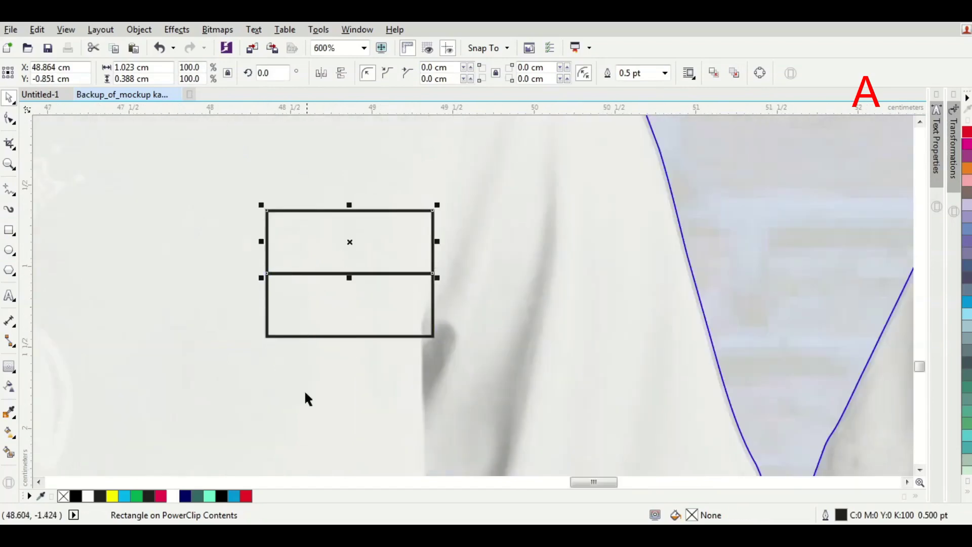
pyautogui.click(247, 495)
pyautogui.press('Tab')
pyautogui.click(173, 497)
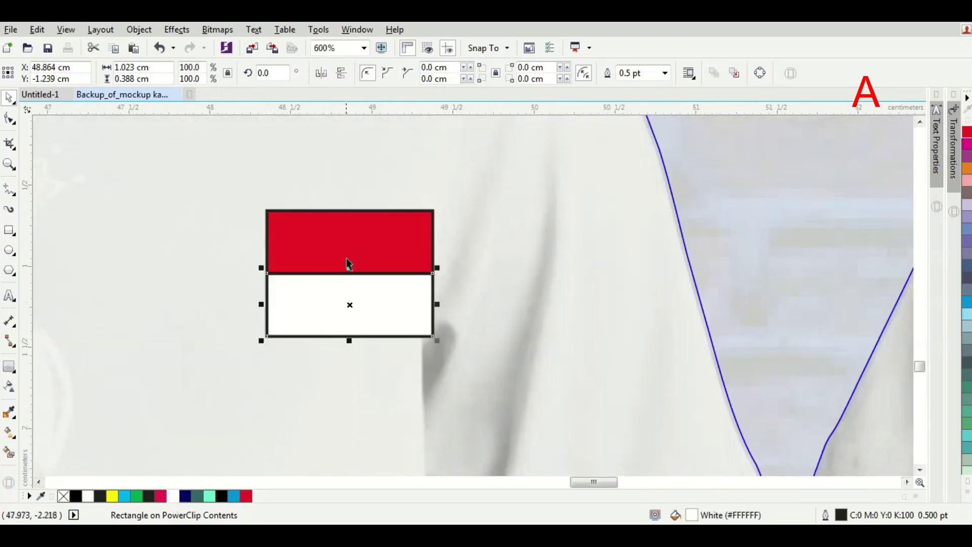
pyautogui.keyDown('shift'); pyautogui.click(402, 226); pyautogui.keyUp('shift')
pyautogui.click(594, 73)
pyautogui.click(582, 86)
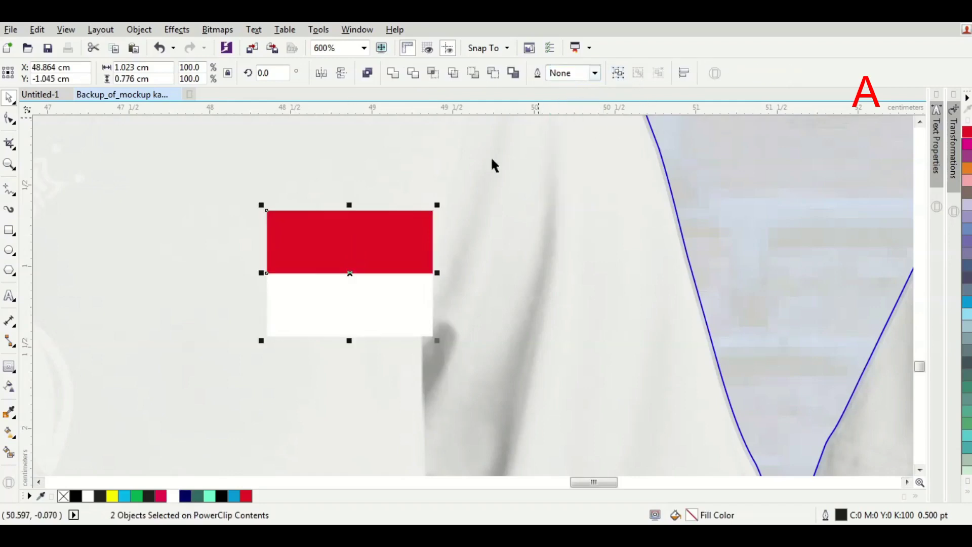
# Step: Move the red and white flag onto the front shirt's right-hand sleeve and rotate it about 17.6°
pyautogui.scroll(-3, 332, 283)
pyautogui.moveTo(339, 280); pyautogui.dragTo(415, 266)
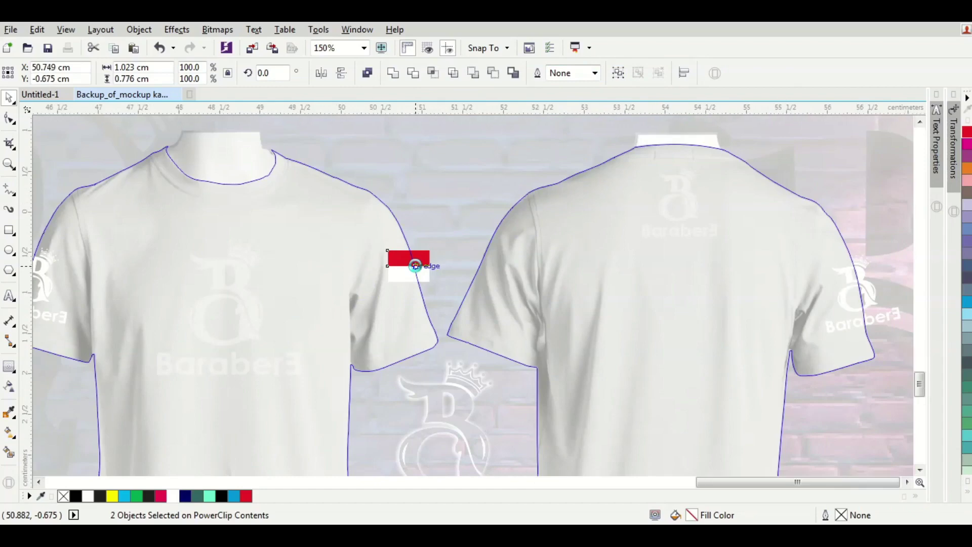
pyautogui.scroll(2, 415, 265)
pyautogui.moveTo(449, 228); pyautogui.dragTo(441, 208)
pyautogui.click(424, 245)
# Step: Copy the flag to the back shirt's left-hand sleeve, mirror it horizontally and move it slightly upward
pyautogui.moveTo(425, 248); pyautogui.dragTo(563, 255)
pyautogui.click(320, 72)
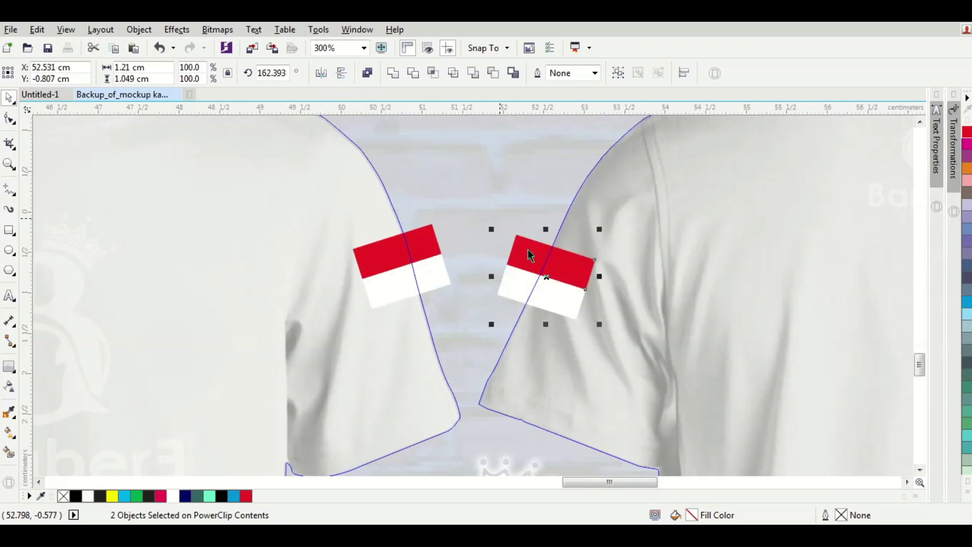
pyautogui.scroll(-2, 429, 242)
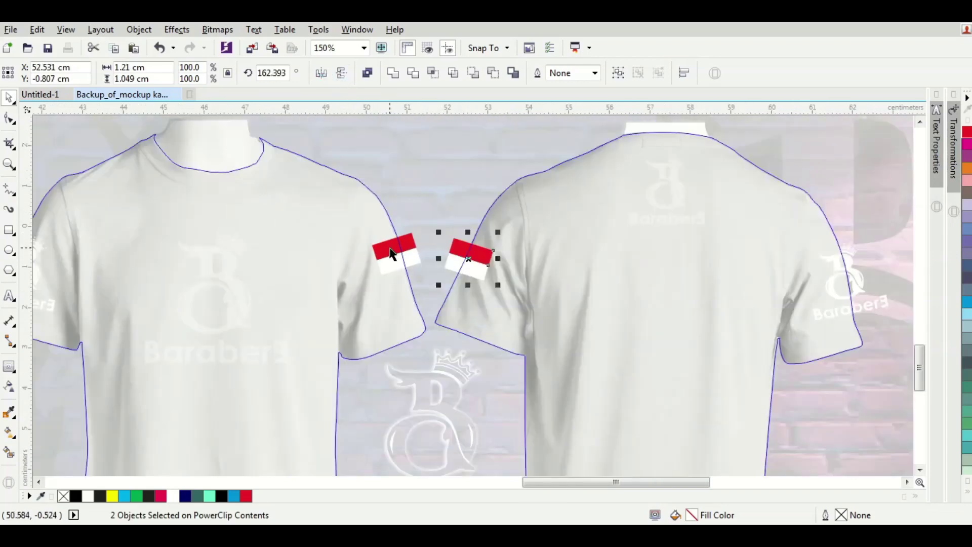
pyautogui.scroll(2, 428, 242)
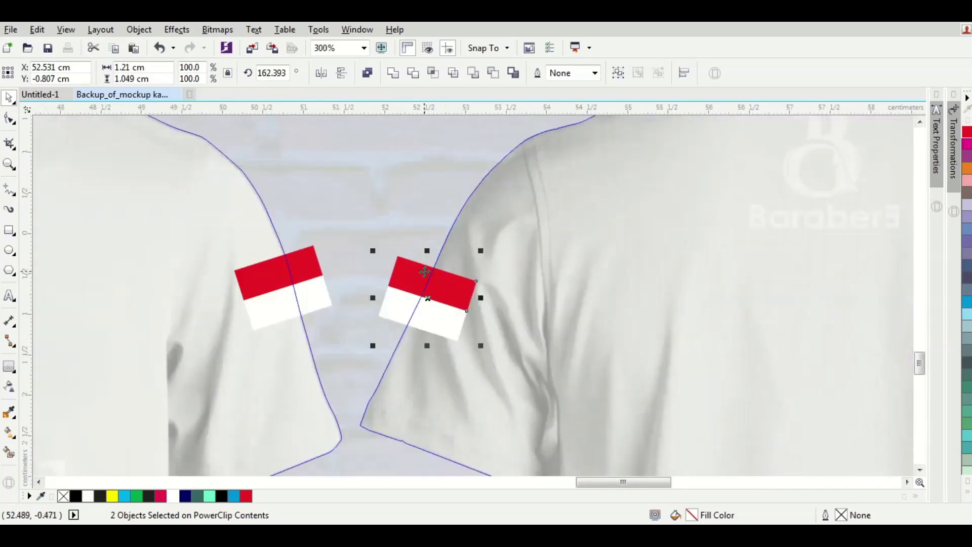
pyautogui.moveTo(424, 259); pyautogui.dragTo(427, 258)
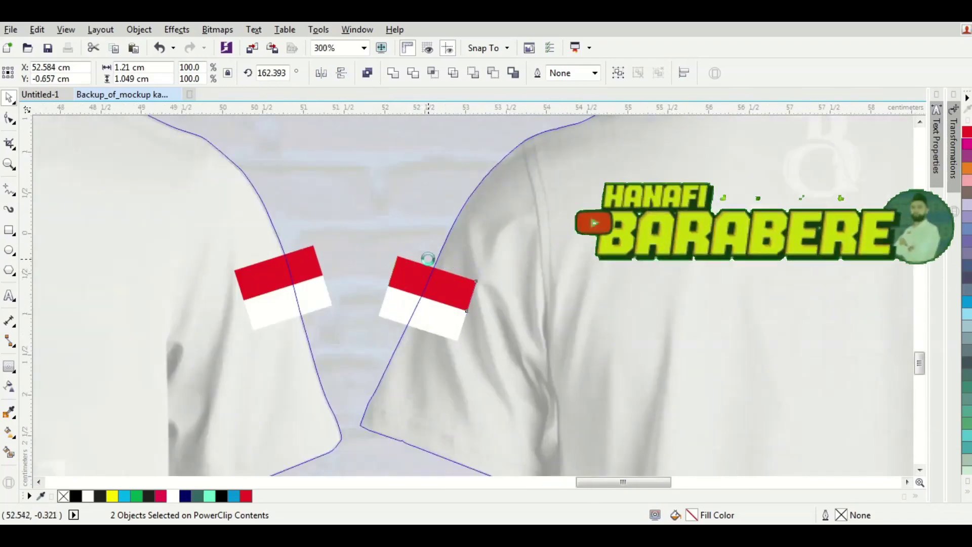
# Step: Finish editing the PowerClip contents and zoom to the selected mockup artwork
pyautogui.scroll(-3, 428, 259)
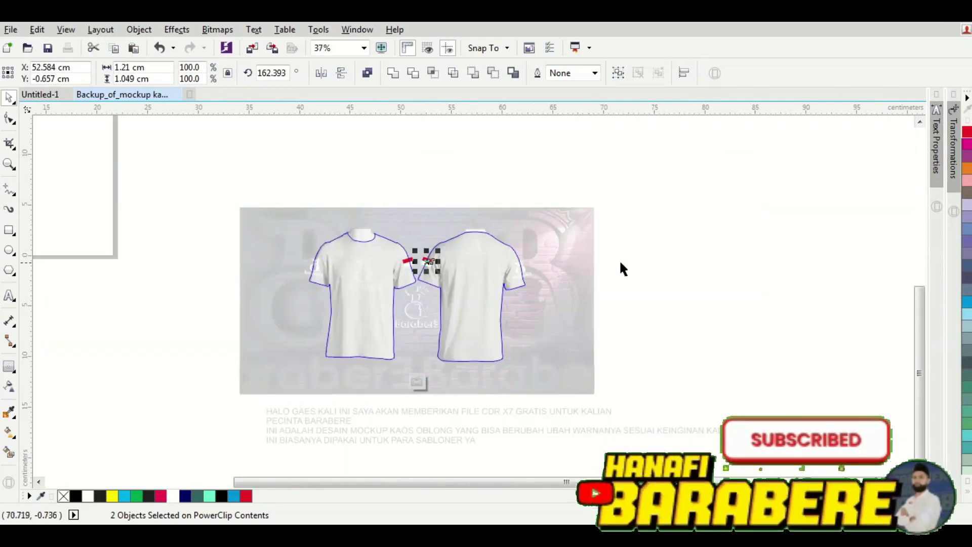
pyautogui.keyDown('ctrl'); pyautogui.click(596, 269); pyautogui.keyUp('ctrl')
pyautogui.press('Escape')
pyautogui.scroll(1, 455, 273)
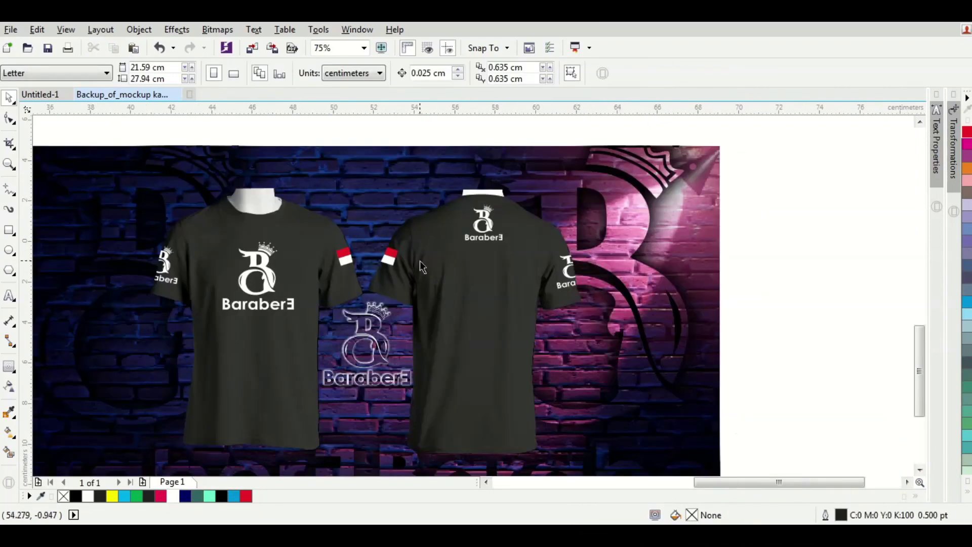
pyautogui.scroll(-1, 422, 266)
pyautogui.click(241, 251)
pyautogui.click(364, 47)
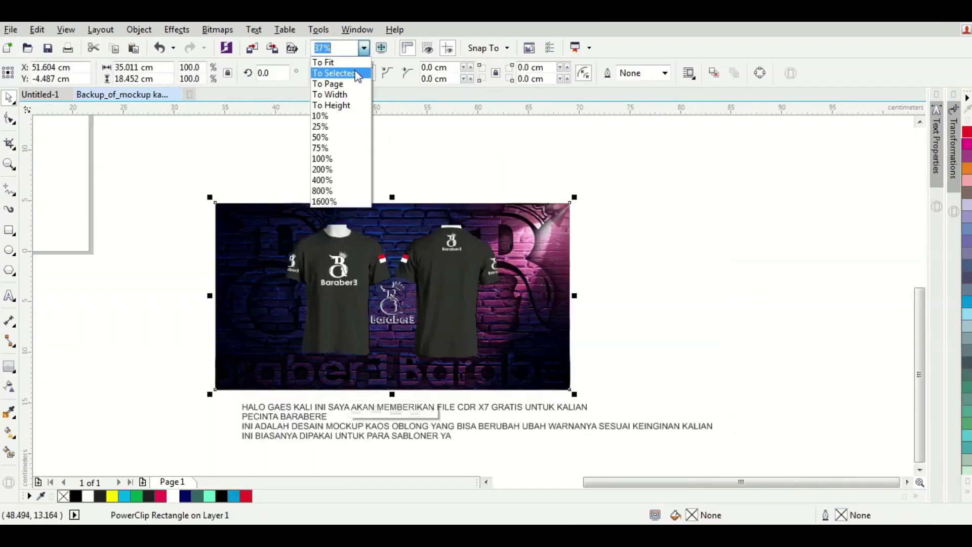
pyautogui.click(357, 74)
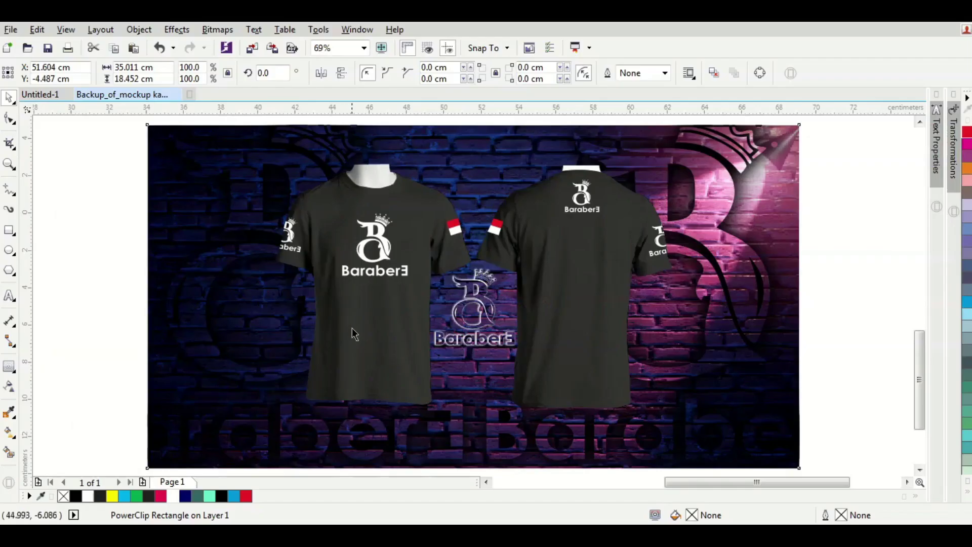
# Step: Try red, sky blue, yellow and K100 black fills on both shirts and settle on white
pyautogui.click(324, 327)
pyautogui.click(245, 496)
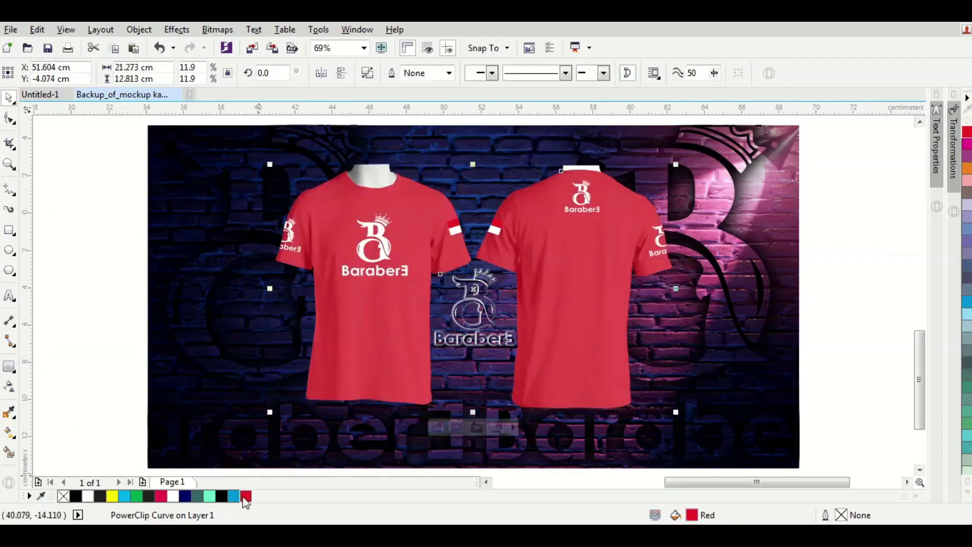
pyautogui.click(232, 496)
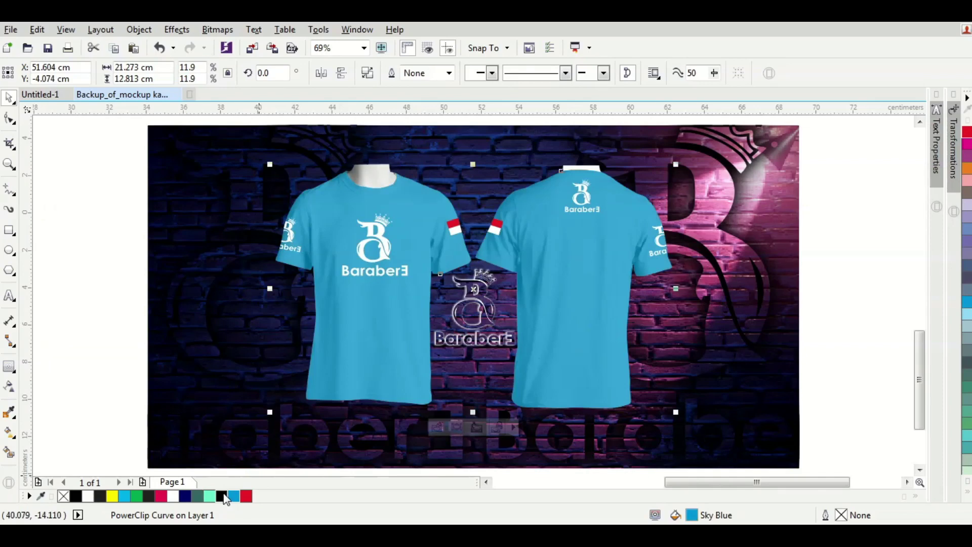
pyautogui.click(124, 498)
pyautogui.click(113, 497)
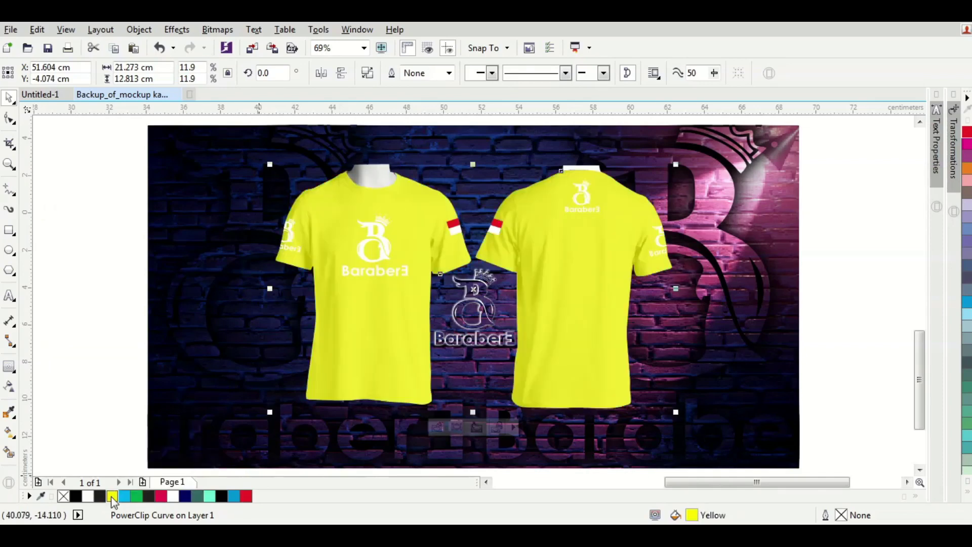
pyautogui.click(100, 497)
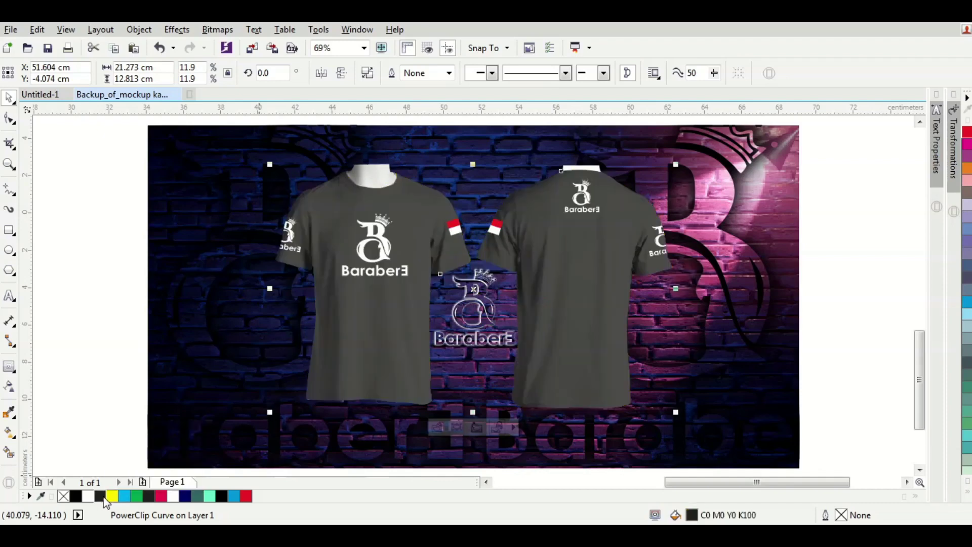
pyautogui.click(88, 497)
pyautogui.click(123, 289)
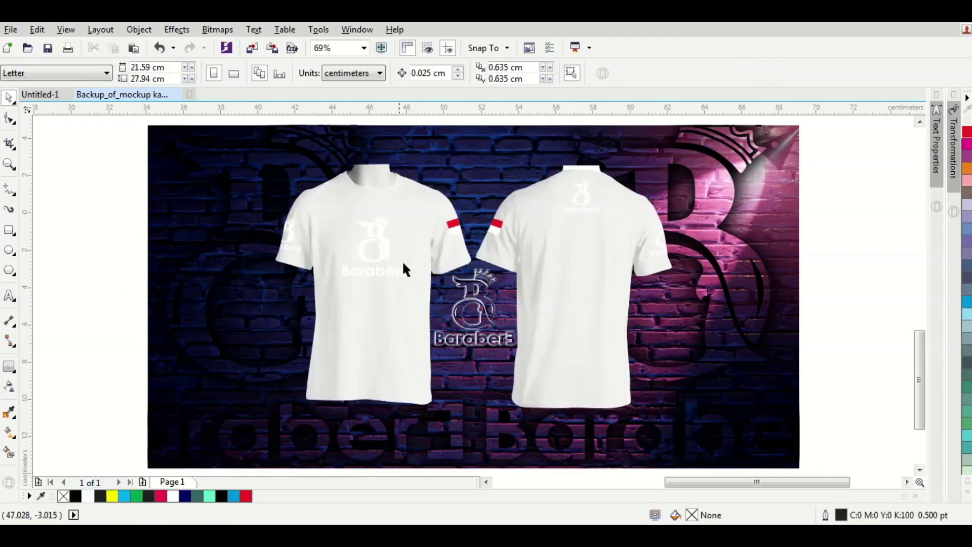
# Step: Recolour the front chest logo, trying red and settling on black (#000000)
pyautogui.click(382, 273)
pyautogui.click(222, 497)
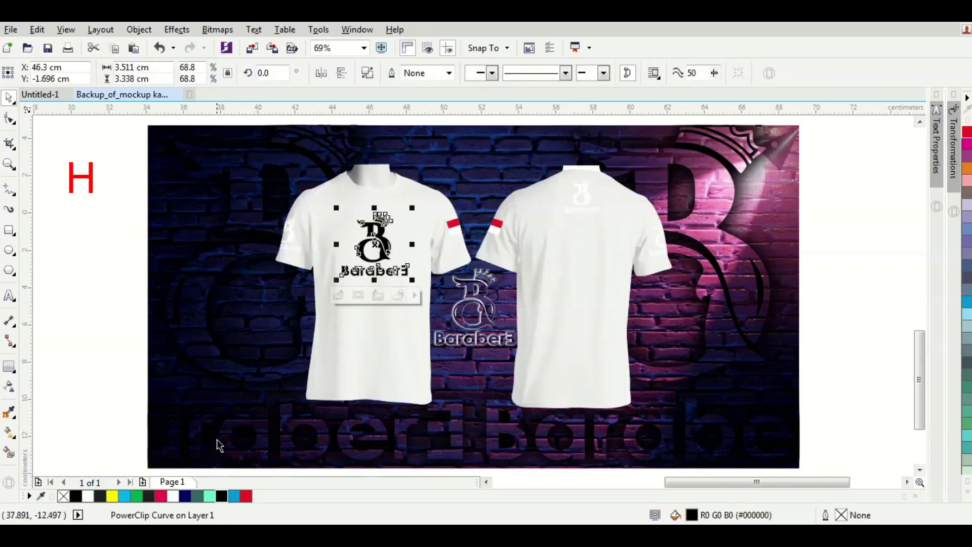
pyautogui.click(246, 497)
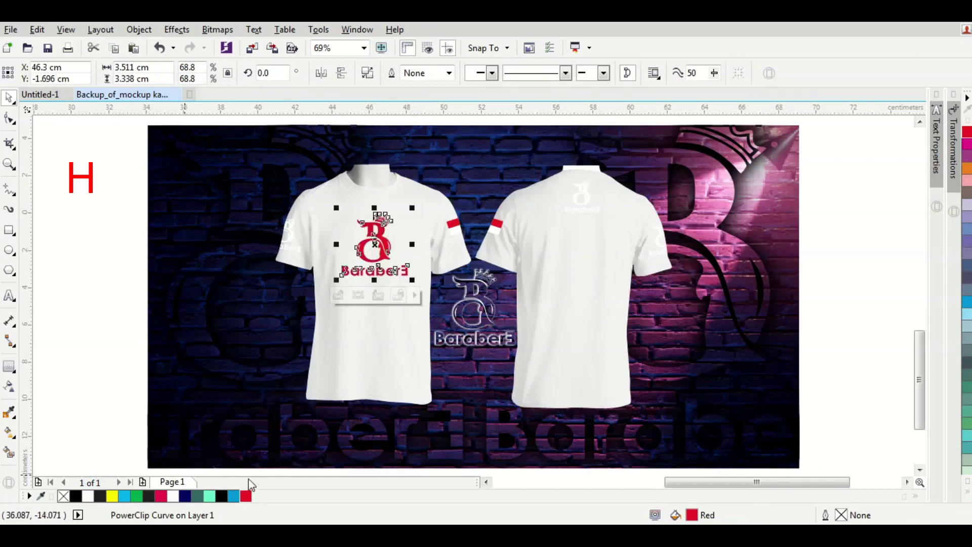
pyautogui.click(223, 496)
pyautogui.click(123, 299)
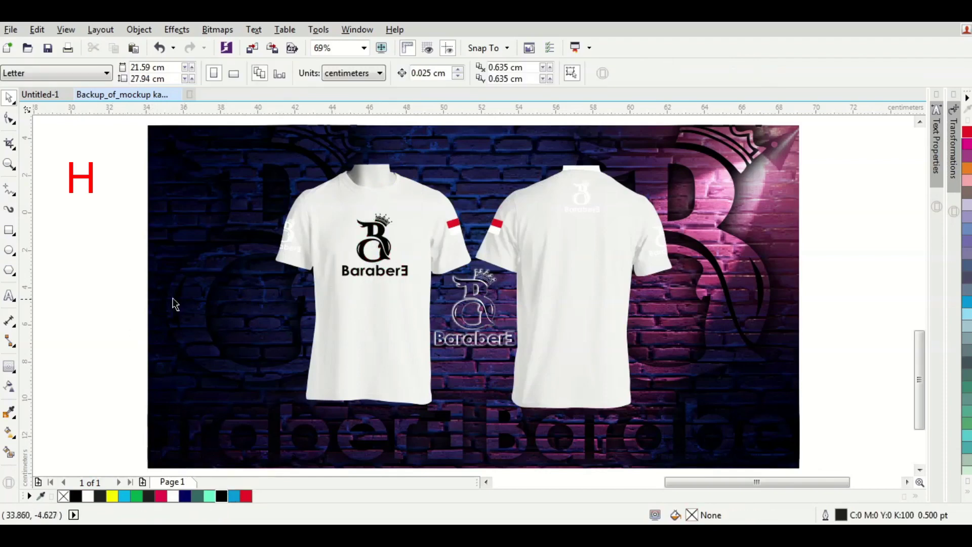
# Step: Open the shirts' PowerClip contents for editing and fill the sleeve logos of both shirts with black (#000000)
pyautogui.click(289, 234)
pyautogui.doubleClick(287, 229)
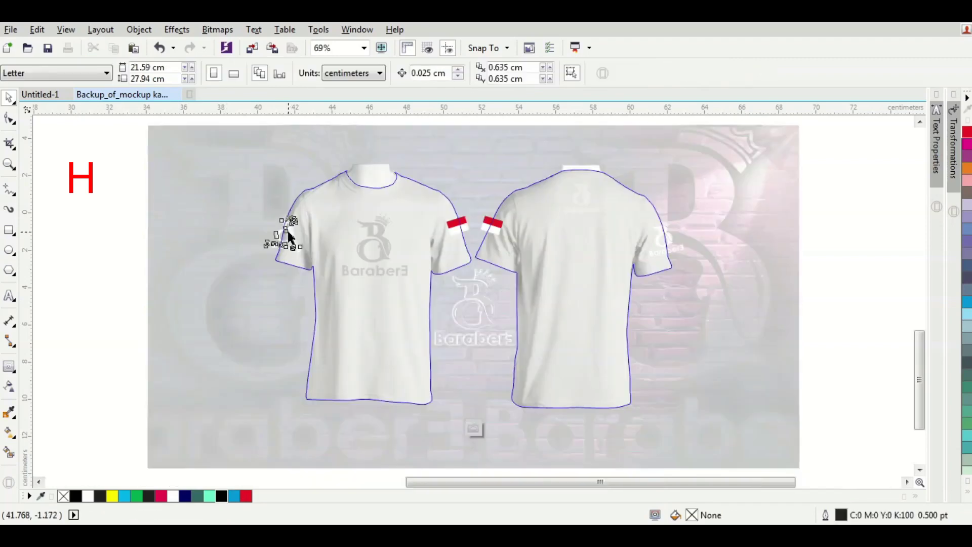
pyautogui.keyDown('shift'); pyautogui.click(669, 235); pyautogui.keyUp('shift')
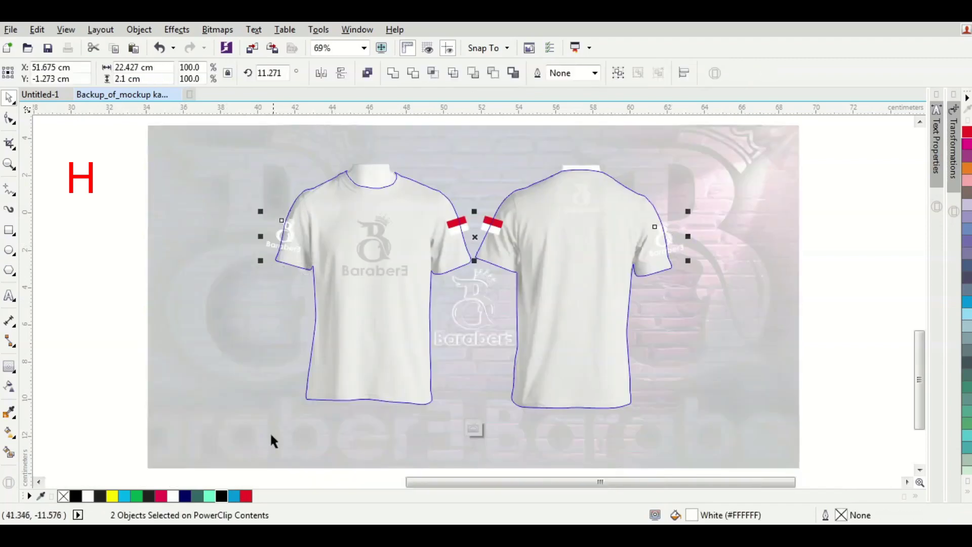
pyautogui.click(223, 498)
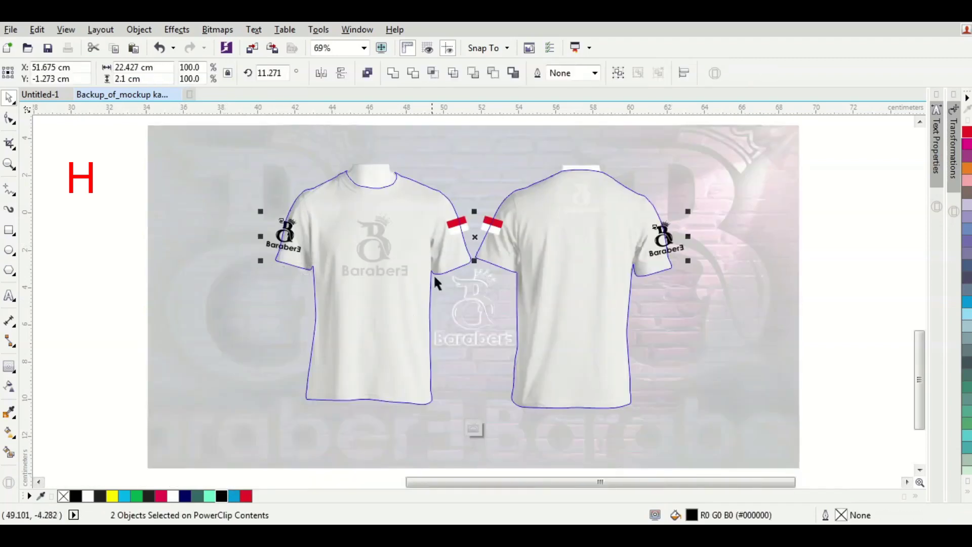
# Step: Give the white rectangle of each sleeve flag a Hairline outline
pyautogui.click(451, 226)
pyautogui.scroll(3, 458, 226)
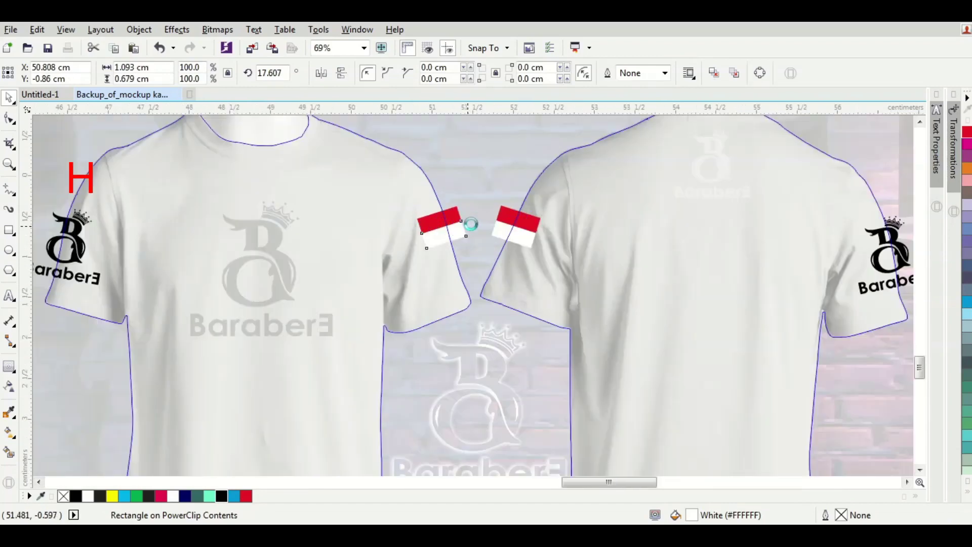
pyautogui.click(665, 73)
pyautogui.click(660, 98)
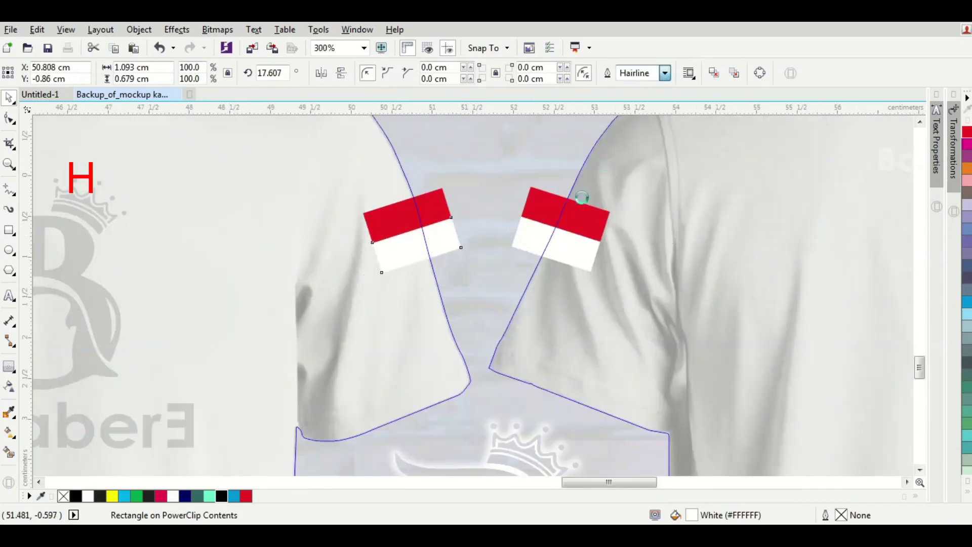
pyautogui.click(569, 247)
pyautogui.click(665, 72)
pyautogui.click(661, 98)
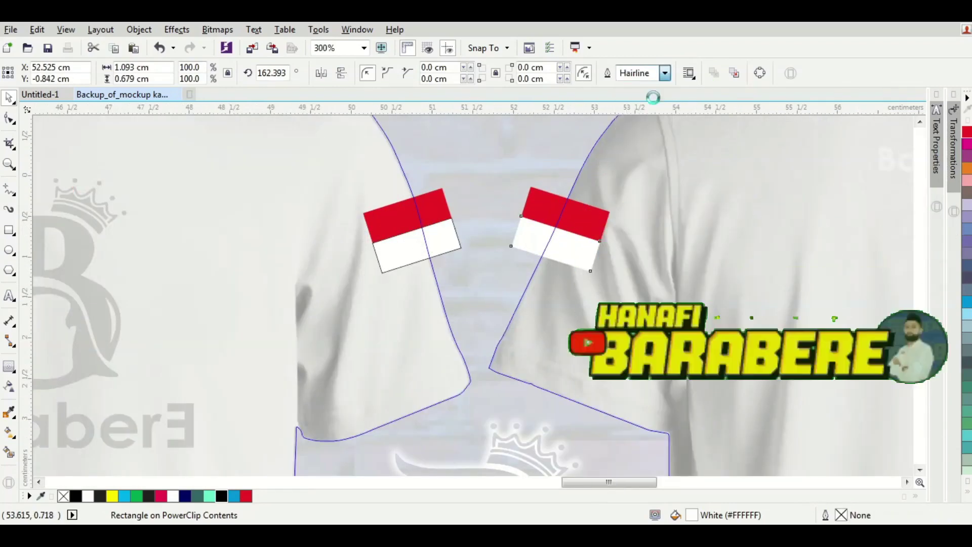
pyautogui.scroll(-3, 408, 256)
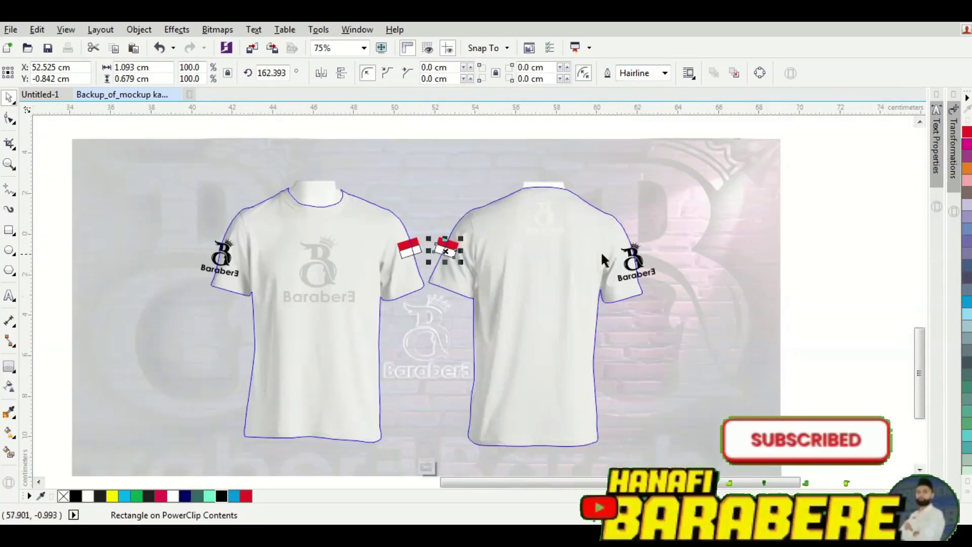
# Step: Finish editing the shirts' PowerClip contents and fill the small logo on the back shirt with black (#000000)
pyautogui.click(813, 226)
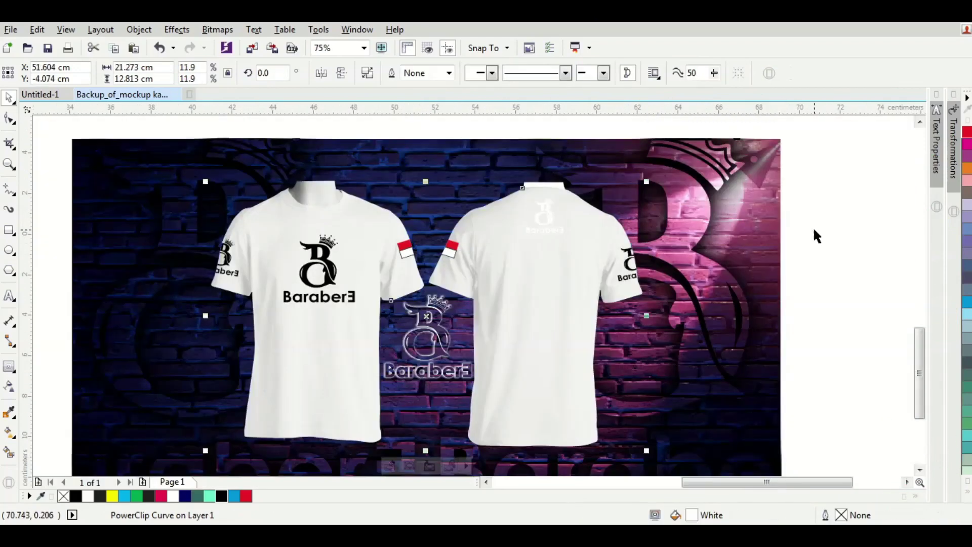
pyautogui.click(363, 48)
pyautogui.click(366, 73)
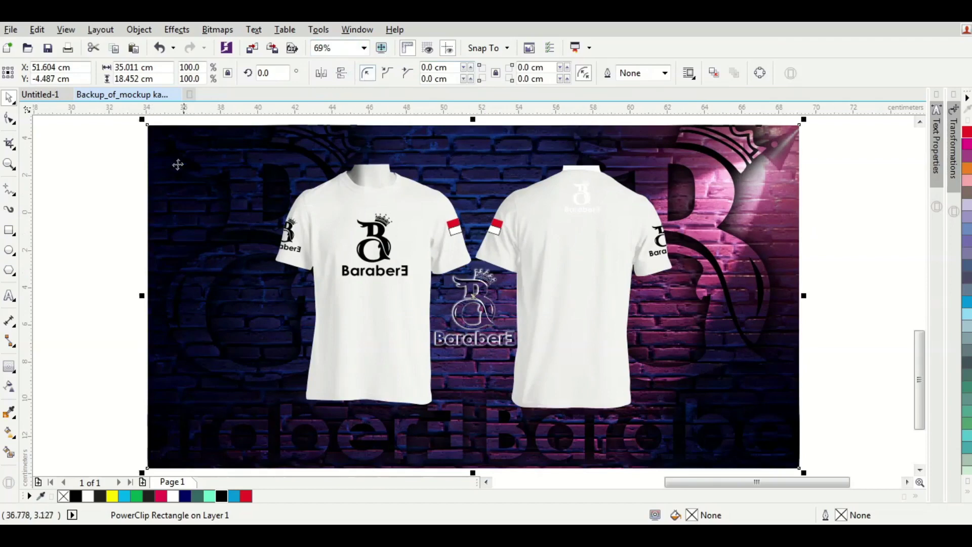
pyautogui.click(89, 188)
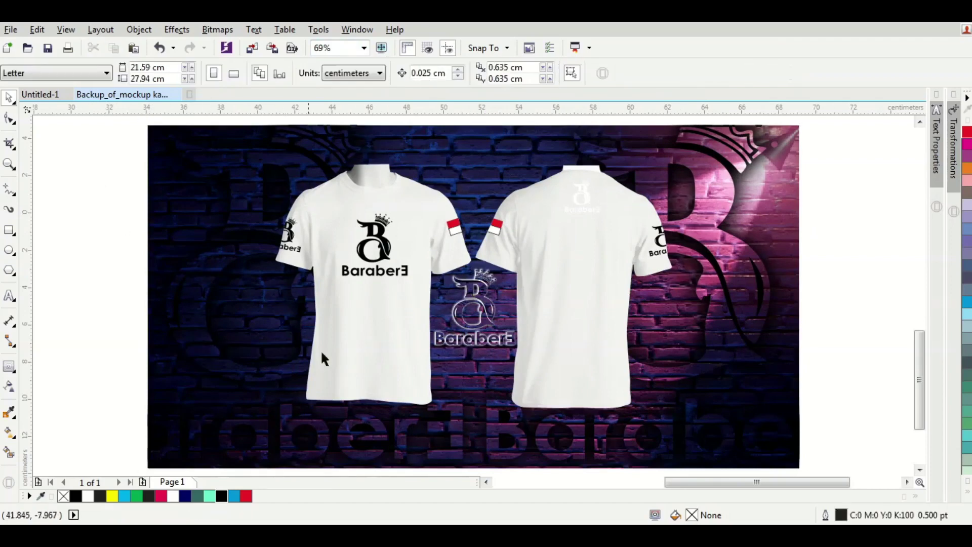
pyautogui.click(585, 202)
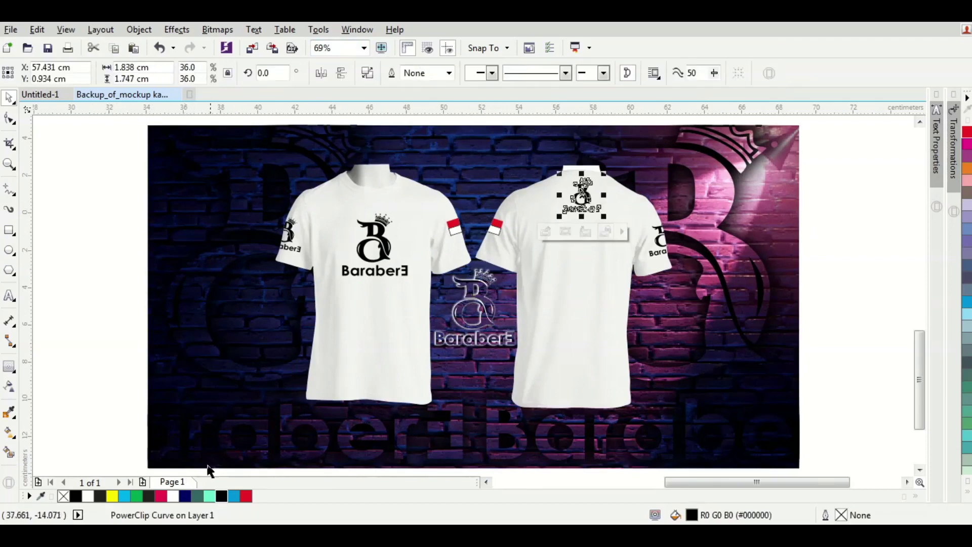
pyautogui.click(126, 332)
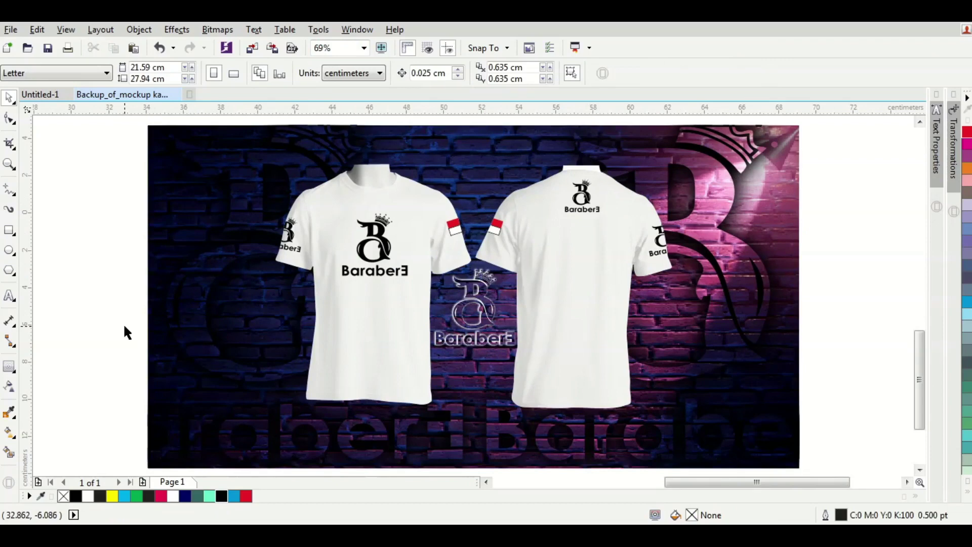
# Step: Try Neon Red, Green, purple (C20 M80 Y0 K20), Powder Blue, cyan-blue and teal (C60 M0 Y40 K40) fills on both shirts
pyautogui.click(323, 348)
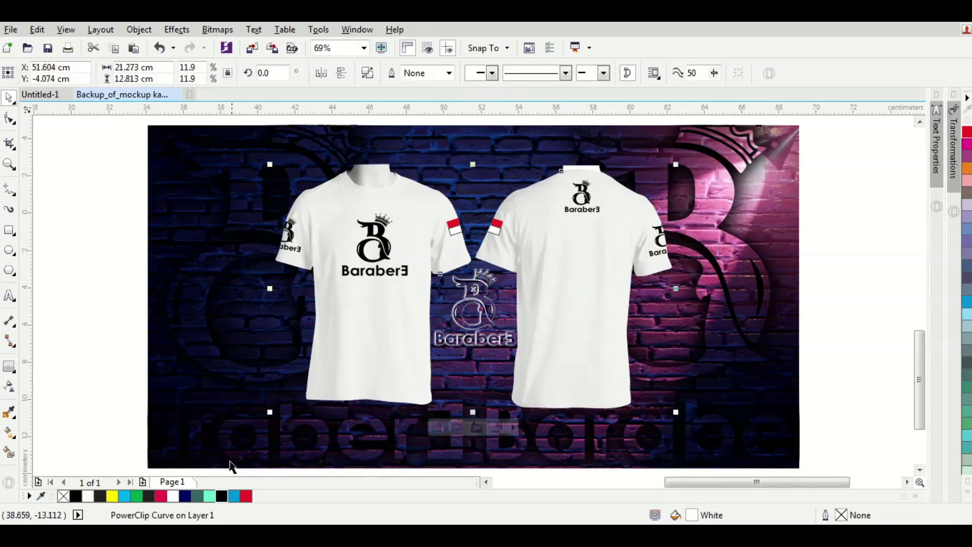
pyautogui.click(159, 495)
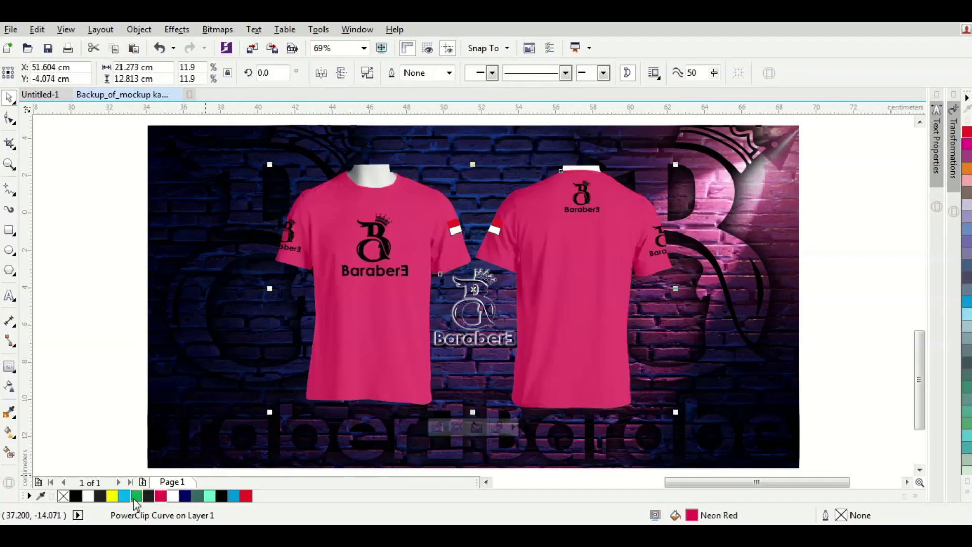
pyautogui.click(140, 497)
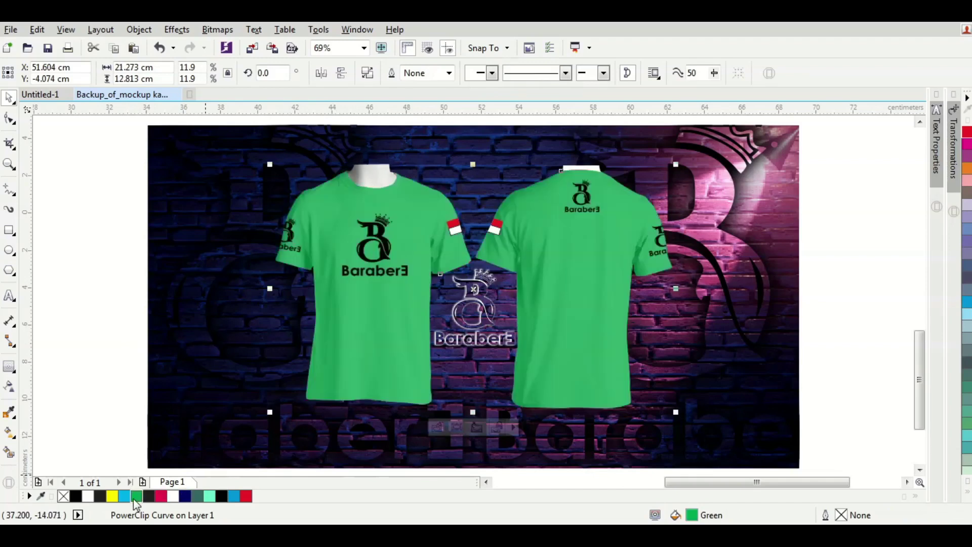
pyautogui.click(968, 171)
pyautogui.click(967, 161)
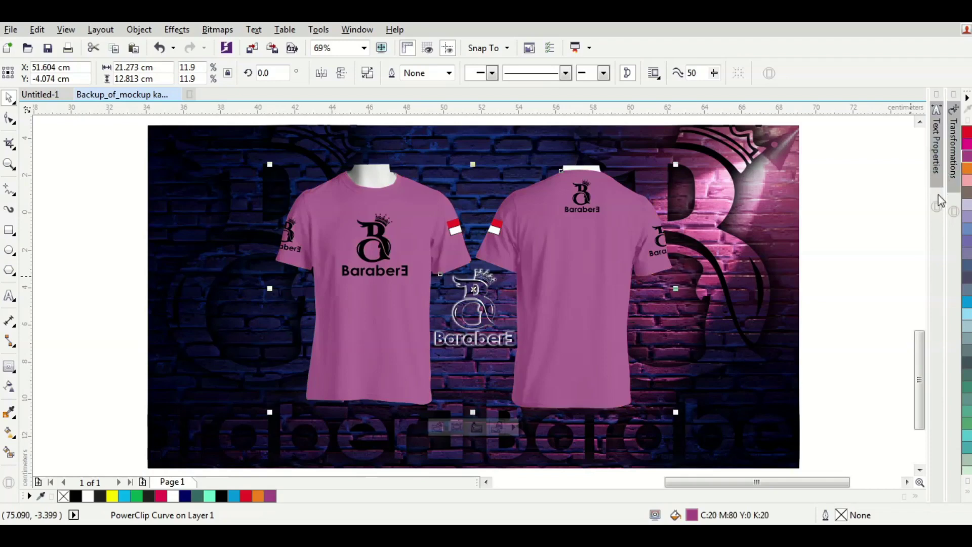
pyautogui.click(968, 206)
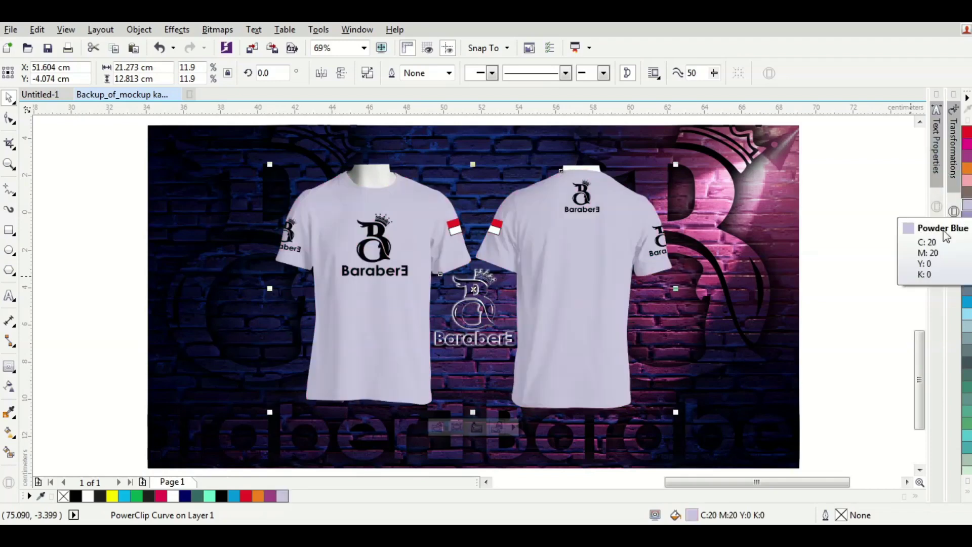
pyautogui.click(968, 306)
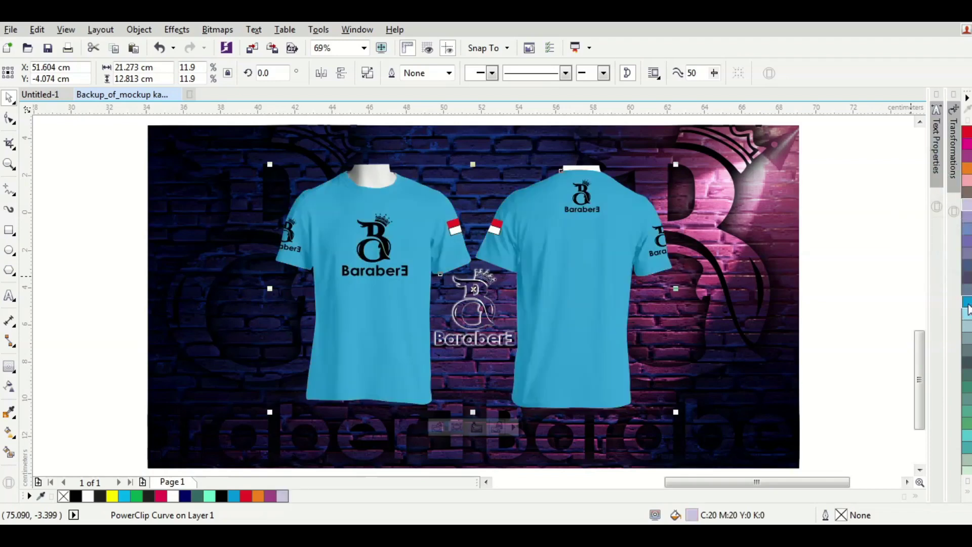
pyautogui.click(968, 389)
# Step: Try tan, lime green, pink, Brick Red, yellow and red on both shirts and settle on magenta (C0 M100 Y0 K0)
pyautogui.click(967, 494)
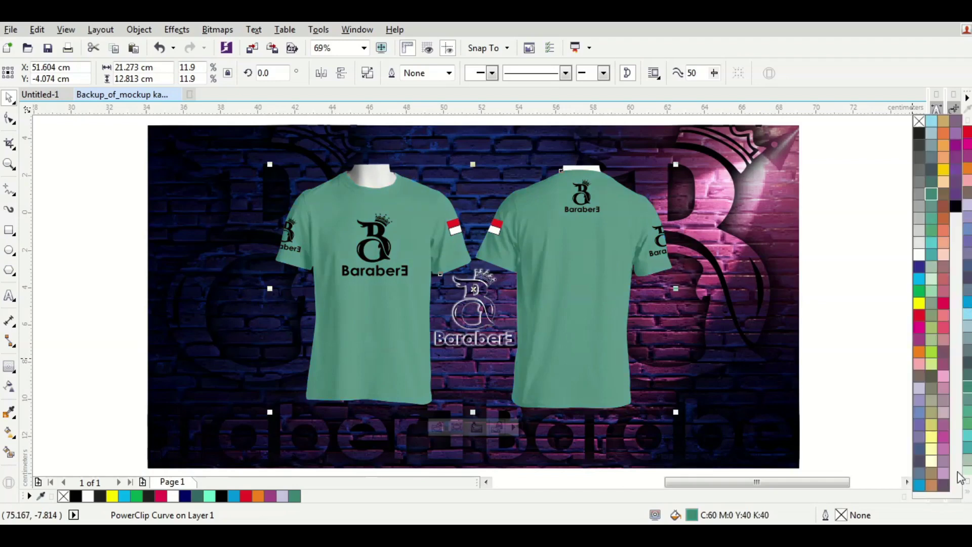
pyautogui.click(931, 471)
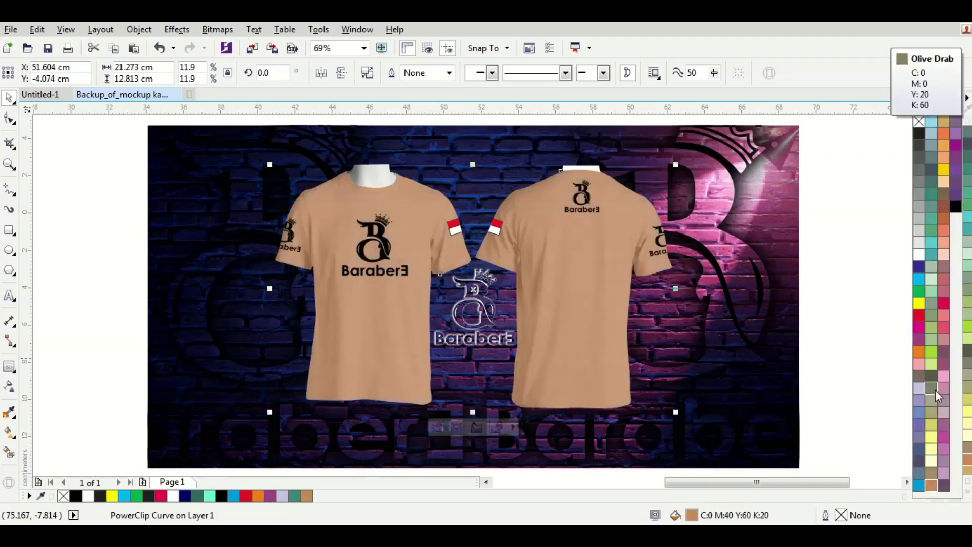
pyautogui.click(932, 364)
pyautogui.click(932, 351)
pyautogui.click(932, 341)
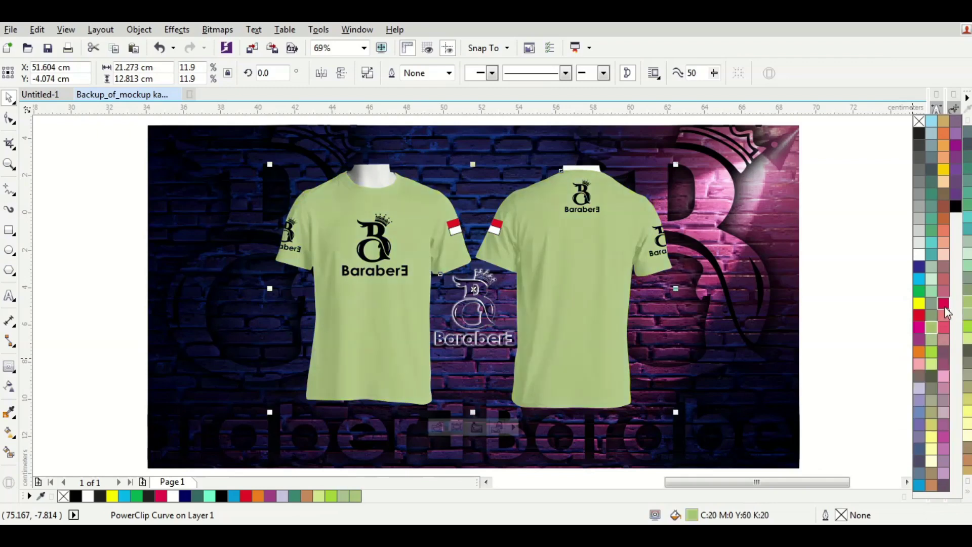
pyautogui.click(943, 302)
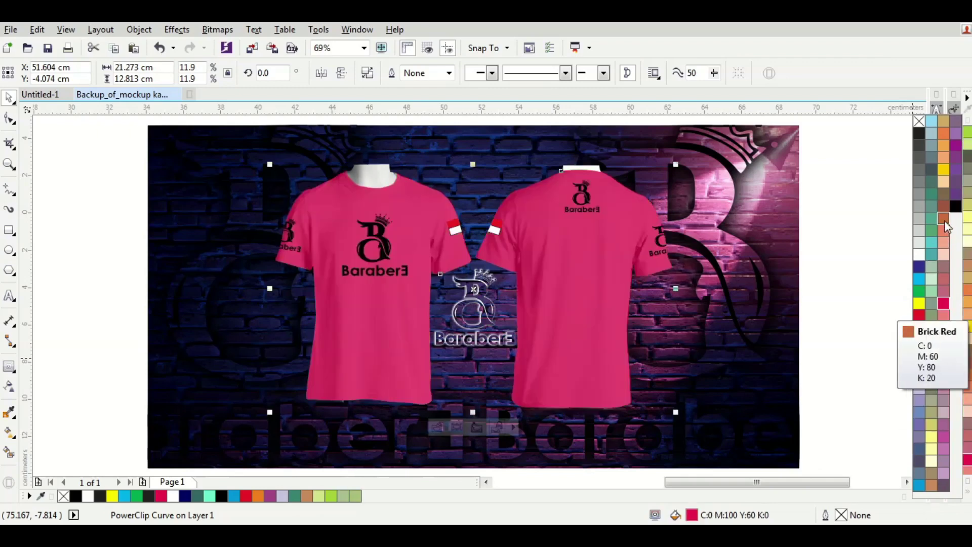
pyautogui.click(943, 219)
pyautogui.click(919, 303)
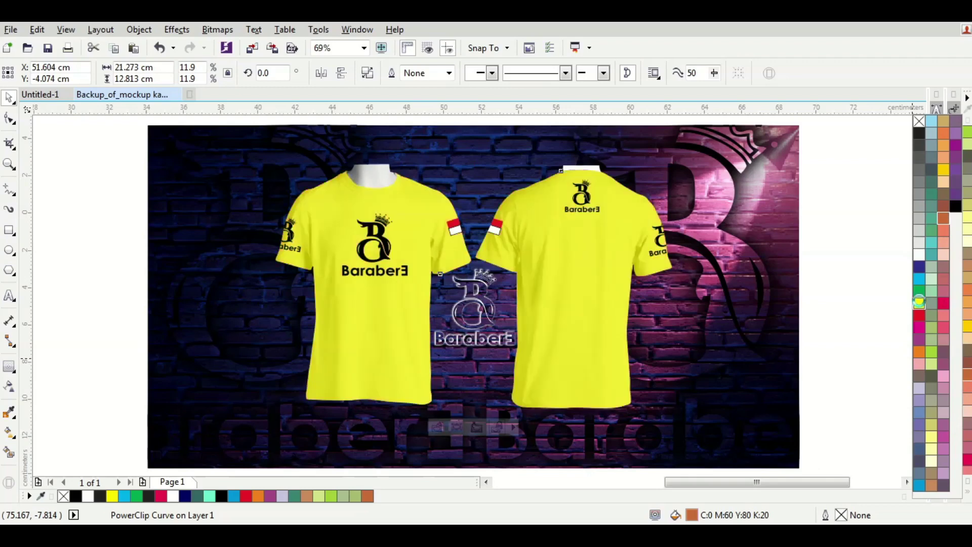
pyautogui.click(920, 314)
pyautogui.click(920, 327)
pyautogui.click(863, 288)
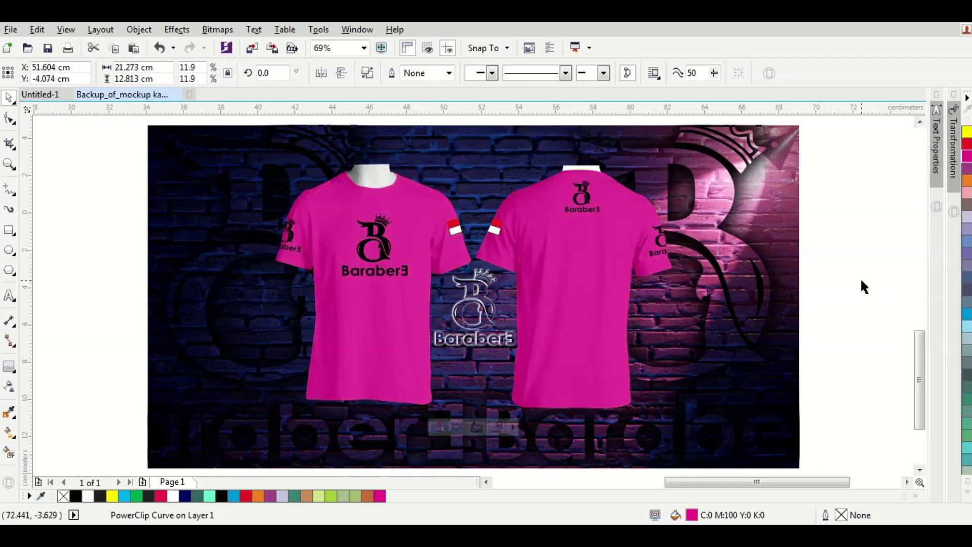
# Step: Zoom to the brick-wall background and inspect the whole mockup in full-screen preview
pyautogui.click(181, 140)
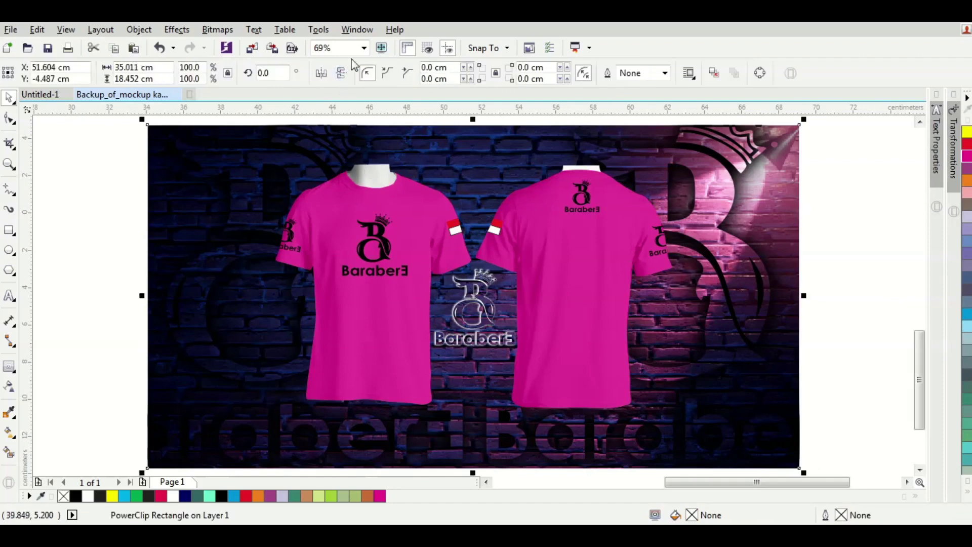
pyautogui.click(364, 48)
pyautogui.click(356, 73)
pyautogui.click(364, 47)
pyautogui.click(354, 72)
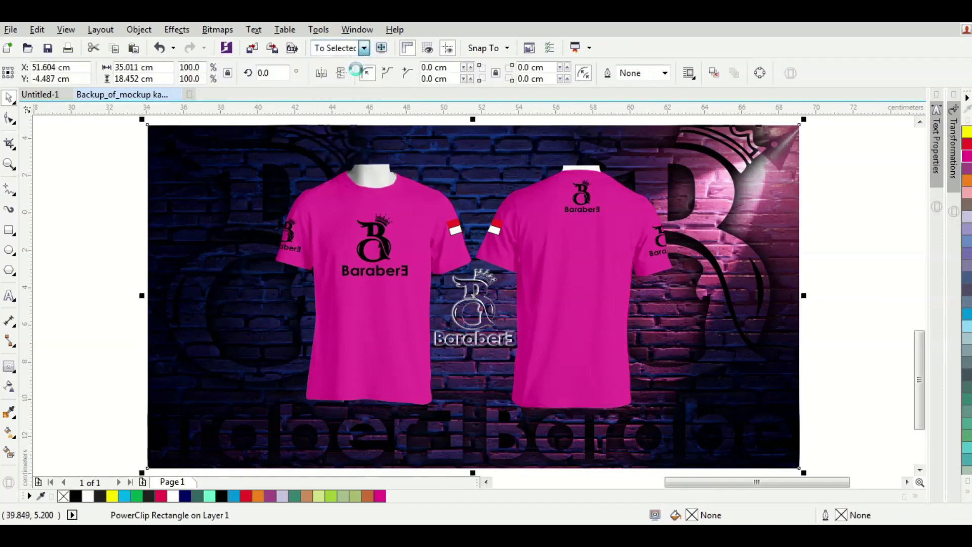
pyautogui.click(382, 52)
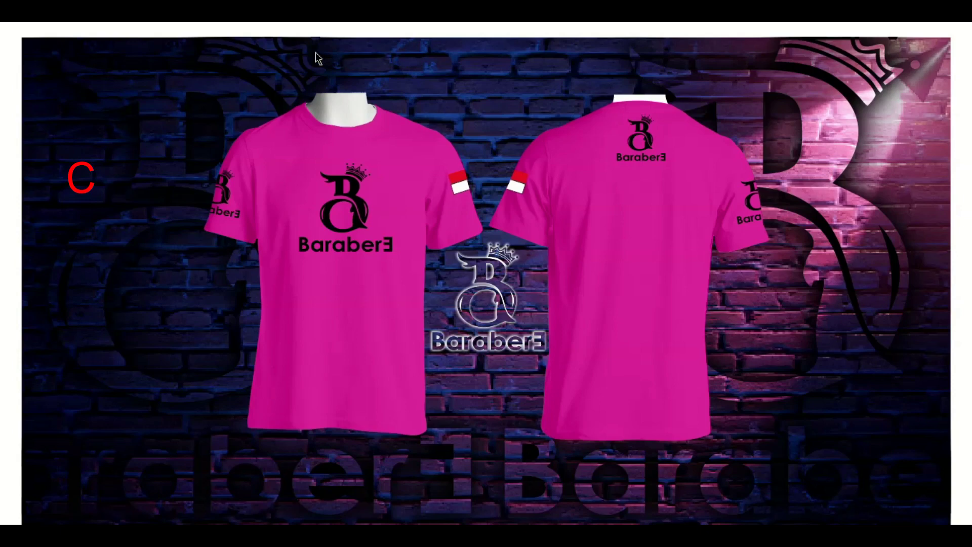
pyautogui.click(256, 32)
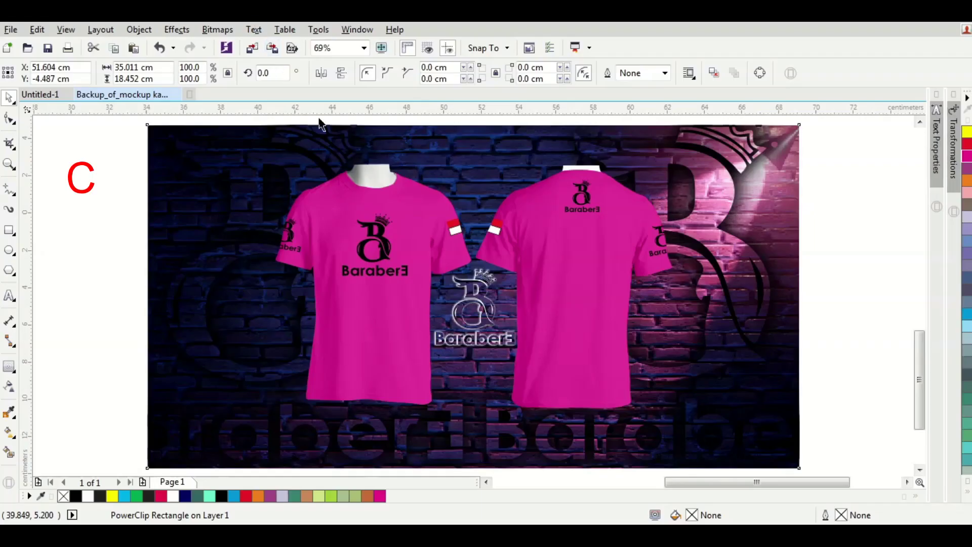
# Step: Delete the large Baraber3 logo from the front shirt's chest
pyautogui.click(380, 237)
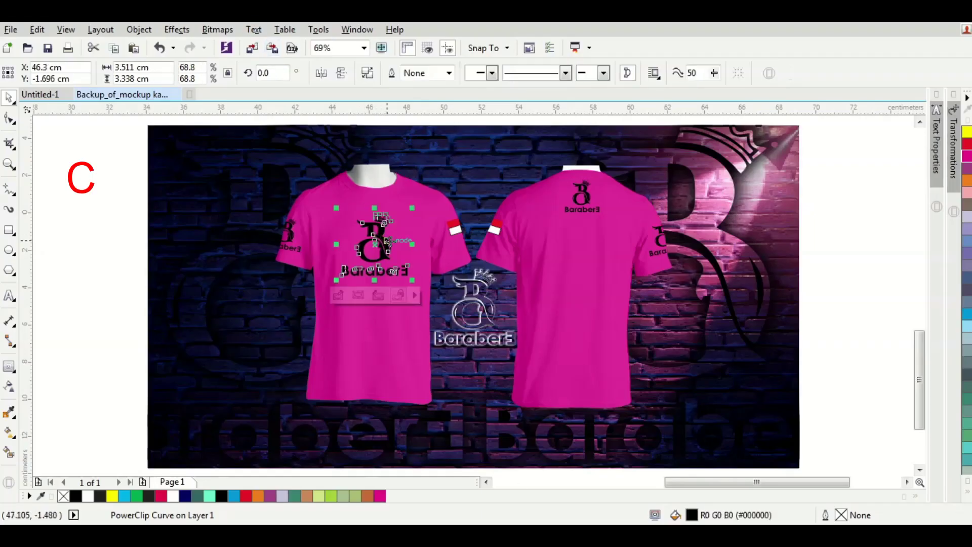
pyautogui.press('Delete')
pyautogui.scroll(3, 367, 208)
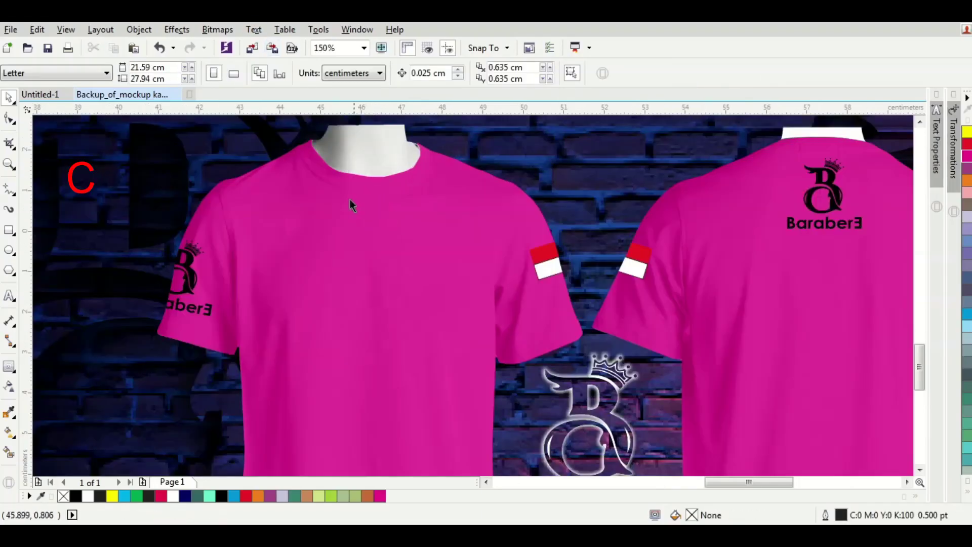
# Step: Draw a circle about 3 cm wide, move it over the front shirt's collar and enlarge it to about 3.5 cm
pyautogui.click(9, 249)
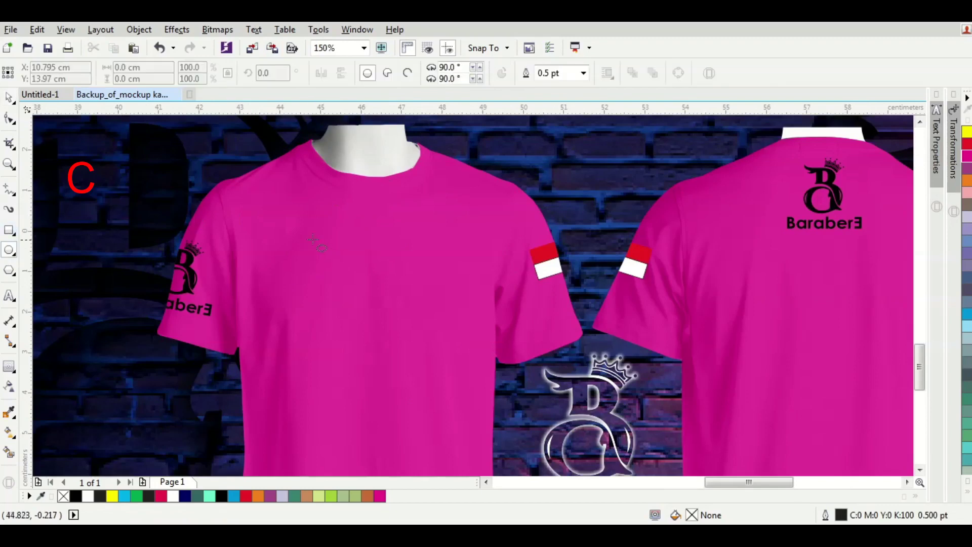
pyautogui.moveTo(298, 233); pyautogui.dragTo(419, 356)
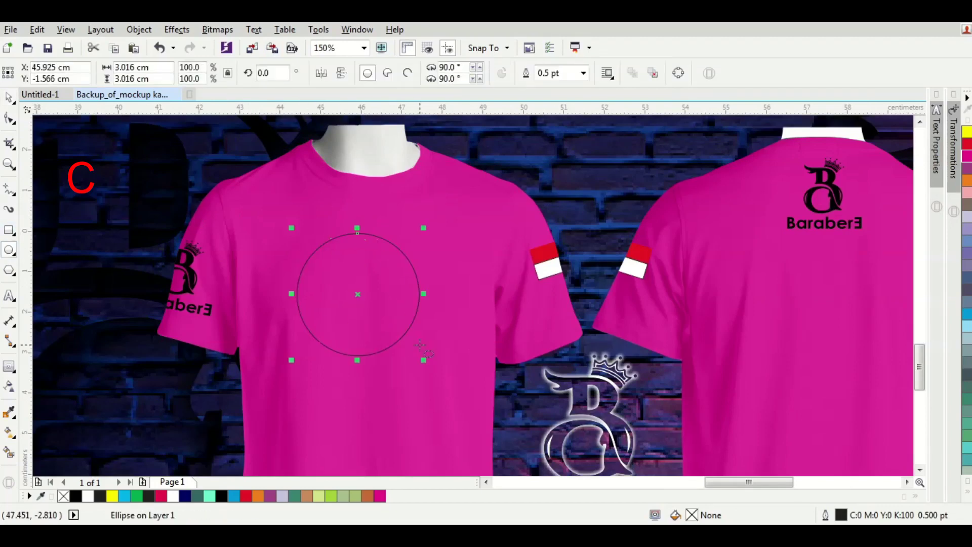
pyautogui.moveTo(356, 293); pyautogui.dragTo(359, 161)
pyautogui.moveTo(426, 227); pyautogui.dragTo(444, 246)
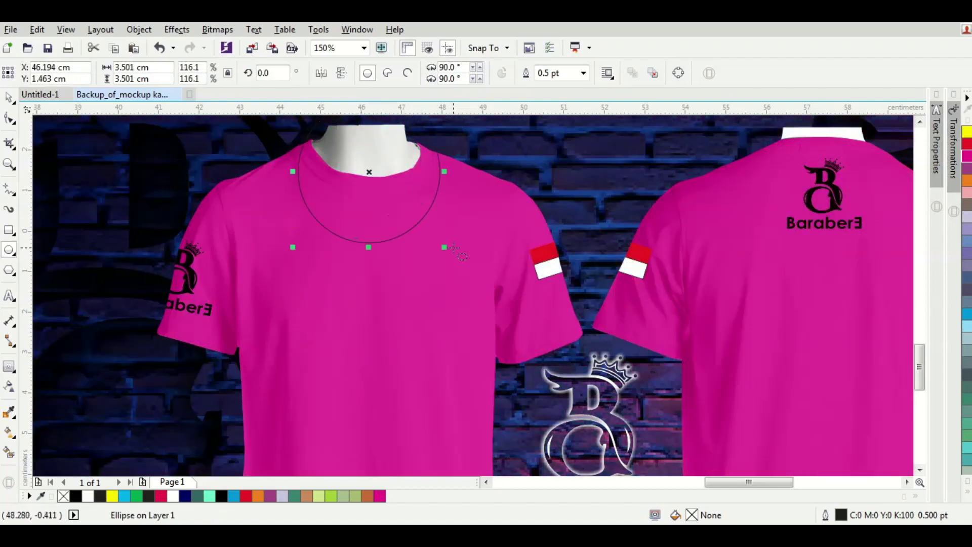
pyautogui.click(370, 172)
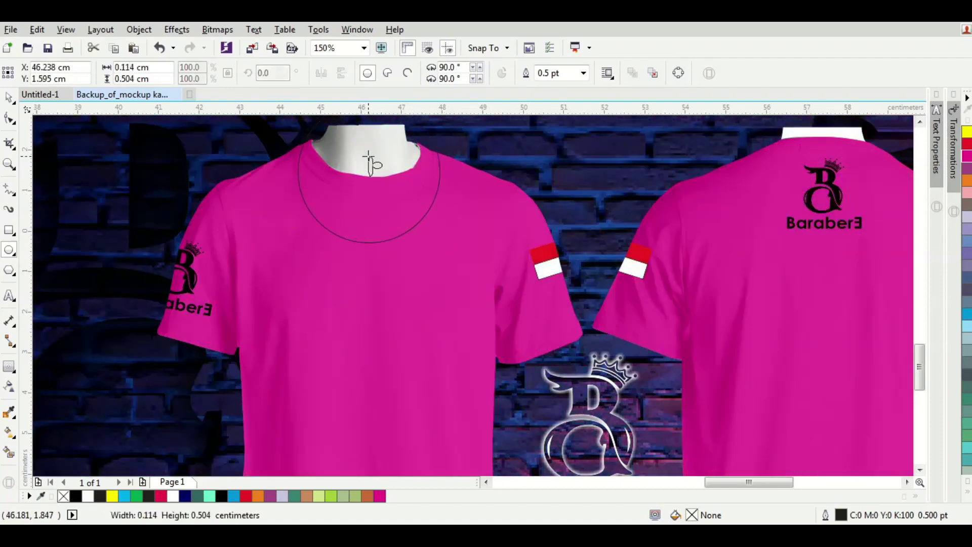
pyautogui.press('Escape')
# Step: Stretch and shift the collar circle into an ellipse about 4.2 cm wide and 3.2 cm high that follows the neckline
pyautogui.click(10, 97)
pyautogui.moveTo(396, 191); pyautogui.dragTo(387, 190)
pyautogui.moveTo(442, 152); pyautogui.dragTo(455, 153)
pyautogui.moveTo(290, 155)
pyautogui.mouseDown()
pyautogui.moveTo(272, 148)
pyautogui.moveTo(280, 155)
pyautogui.mouseUp()
pyautogui.moveTo(365, 227); pyautogui.dragTo(365, 217)
pyautogui.moveTo(368, 149); pyautogui.dragTo(369, 147)
pyautogui.scroll(-2, 375, 245)
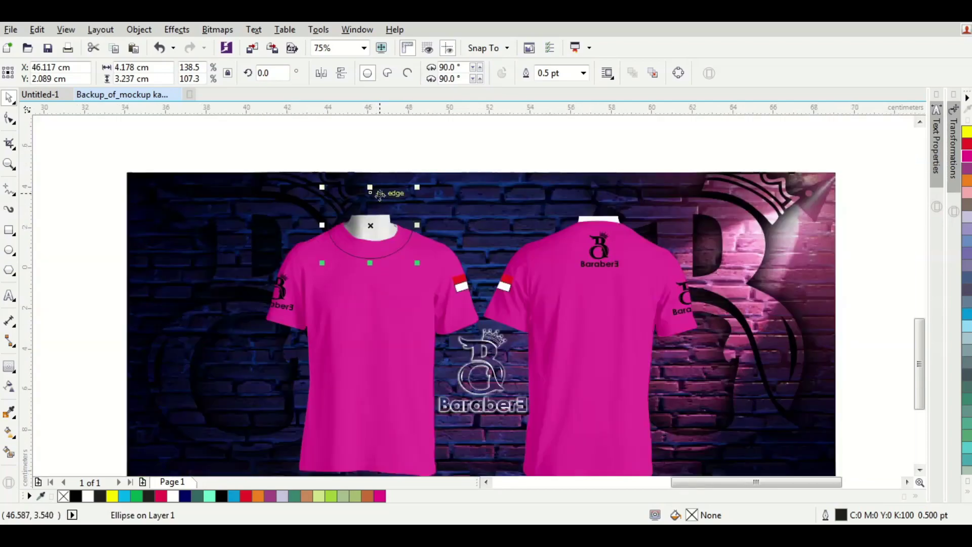
pyautogui.scroll(2, 388, 226)
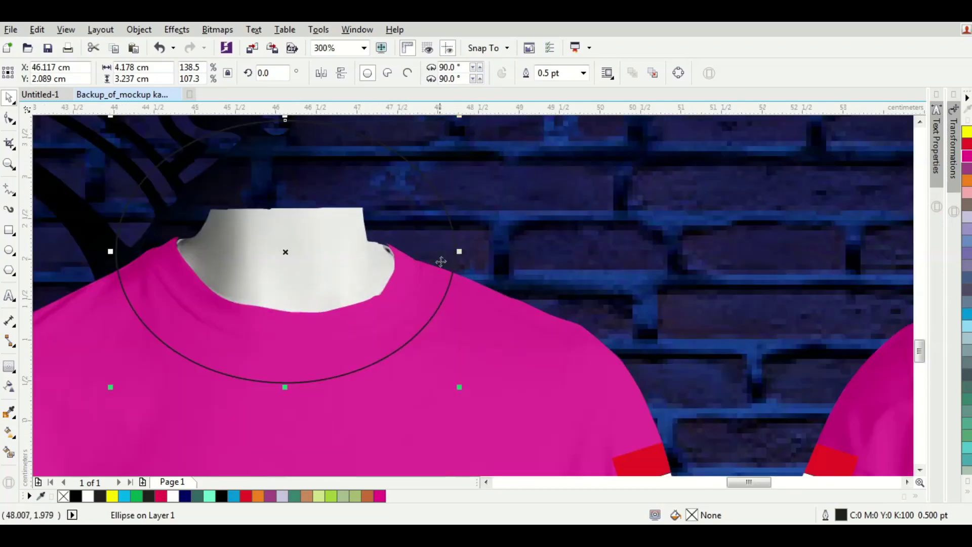
pyautogui.scroll(1, 437, 260)
pyautogui.moveTo(457, 253); pyautogui.dragTo(446, 252)
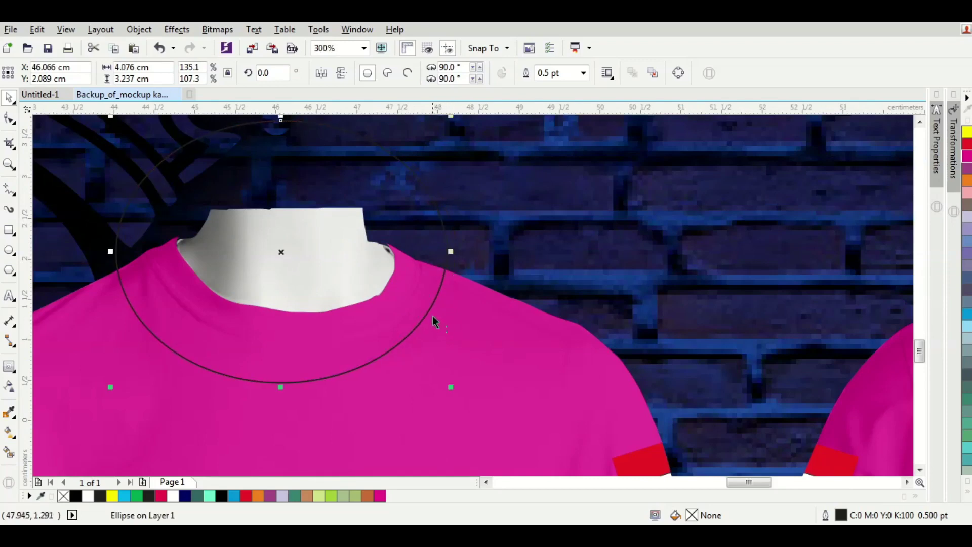
pyautogui.moveTo(433, 317); pyautogui.dragTo(438, 316)
pyautogui.moveTo(114, 251); pyautogui.dragTo(105, 252)
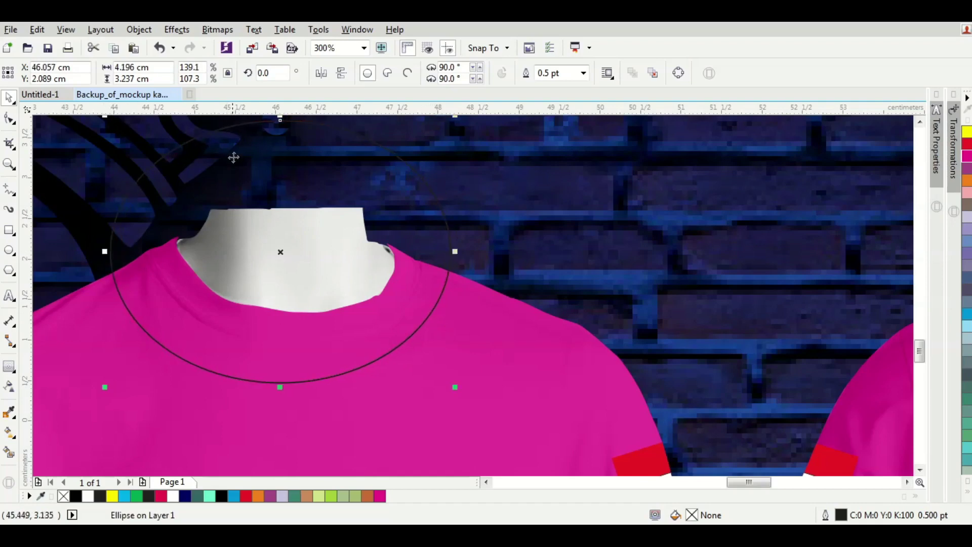
# Step: Start Fit Text to Path on the ellipse around the front collar
pyautogui.click(253, 30)
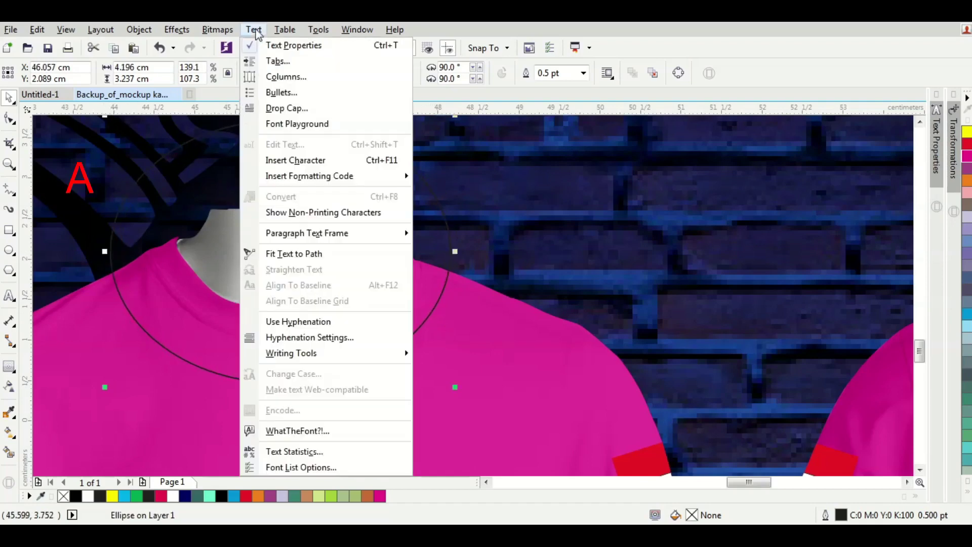
pyautogui.click(303, 254)
# Step: Try lettering beginning with "sablon" along the upper edge of the ellipse, and erase it
pyautogui.write('SCHOOLBOYS')
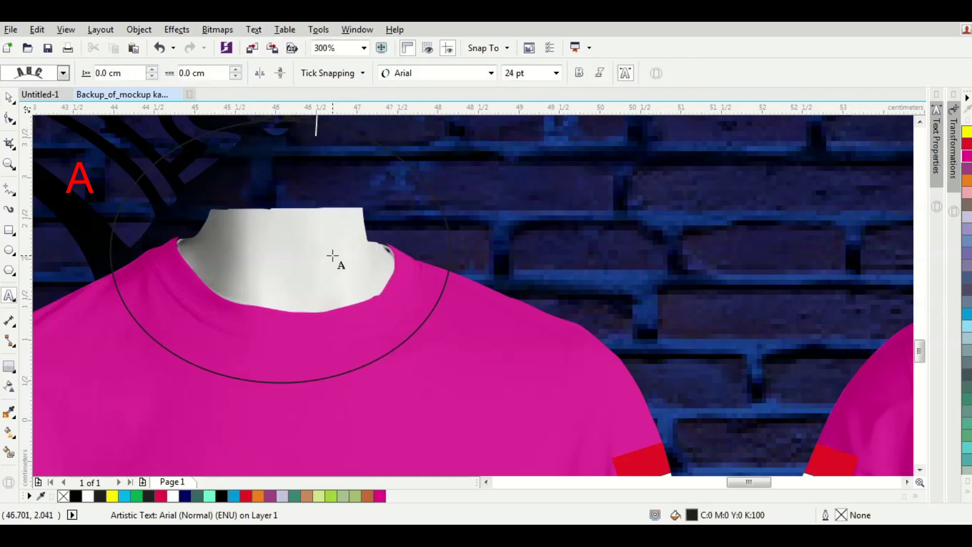
pyautogui.write('kaos abere')
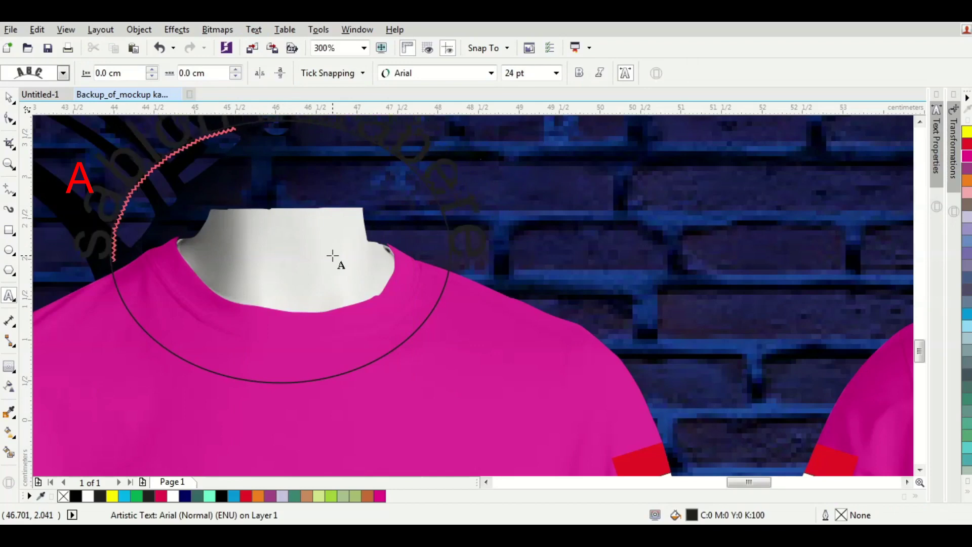
pyautogui.press('BackSpace')
pyautogui.press('BackSpace')
pyautogui.press('BackSpace')
pyautogui.press('BackSpace')
pyautogui.press('BackSpace')
pyautogui.press('BackSpace')
pyautogui.press('BackSpace')
pyautogui.press('BackSpace')
pyautogui.press('BackSpace')
pyautogui.press('BackSpace')
pyautogui.press('BackSpace')
pyautogui.press('BackSpace')
pyautogui.press('BackSpace')
pyautogui.press('BackSpace')
pyautogui.press('BackSpace')
pyautogui.press('BackSpace')
pyautogui.press('BackSpace')
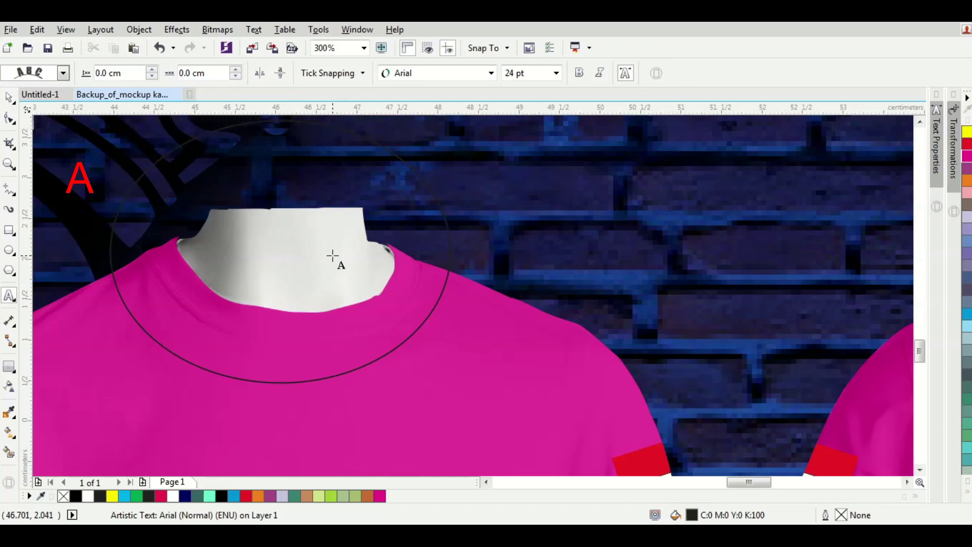
pyautogui.write('SCHOOLBOYS')
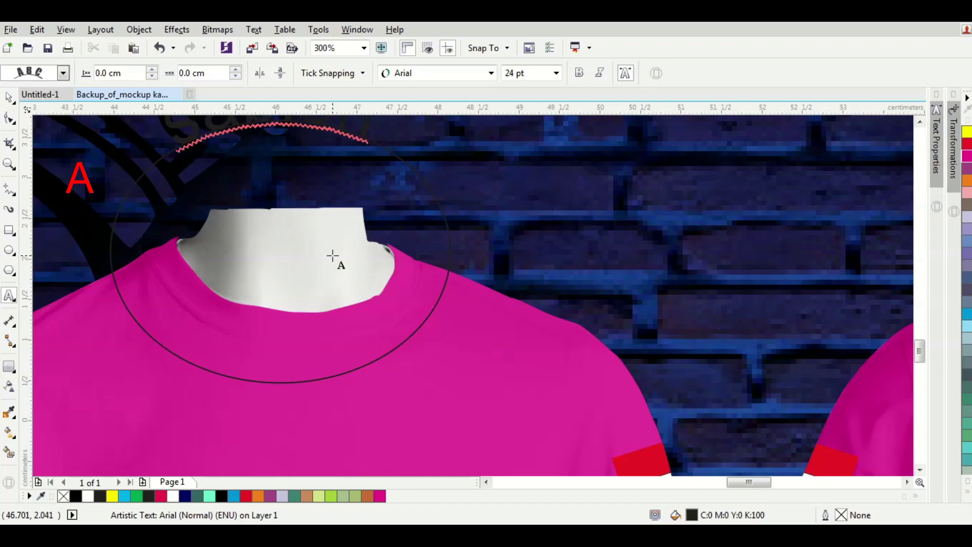
pyautogui.scroll(-1, 325, 310)
pyautogui.scroll(1, 324, 269)
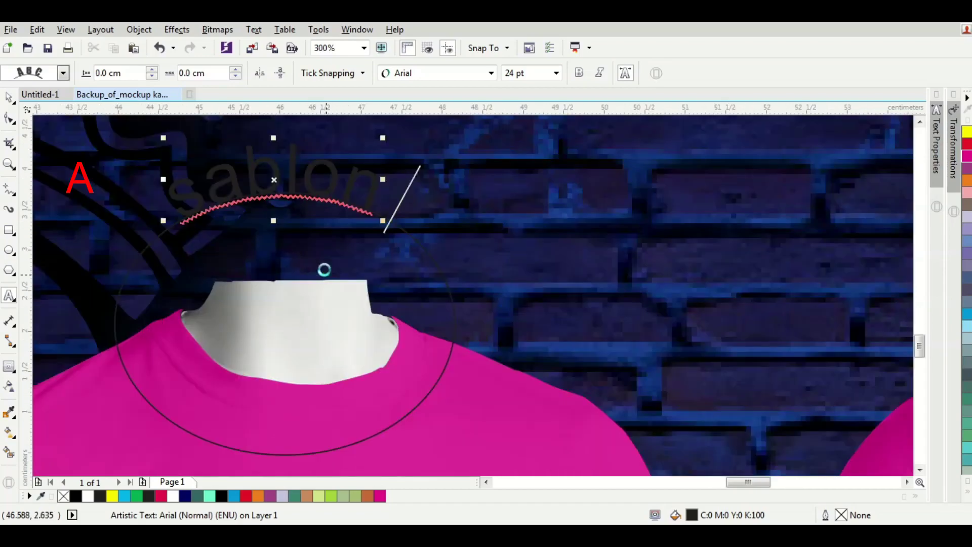
pyautogui.press('BackSpace')
pyautogui.press('BackSpace')
pyautogui.press('BackSpace')
pyautogui.press('BackSpace')
pyautogui.press('BackSpace')
pyautogui.press('BackSpace')
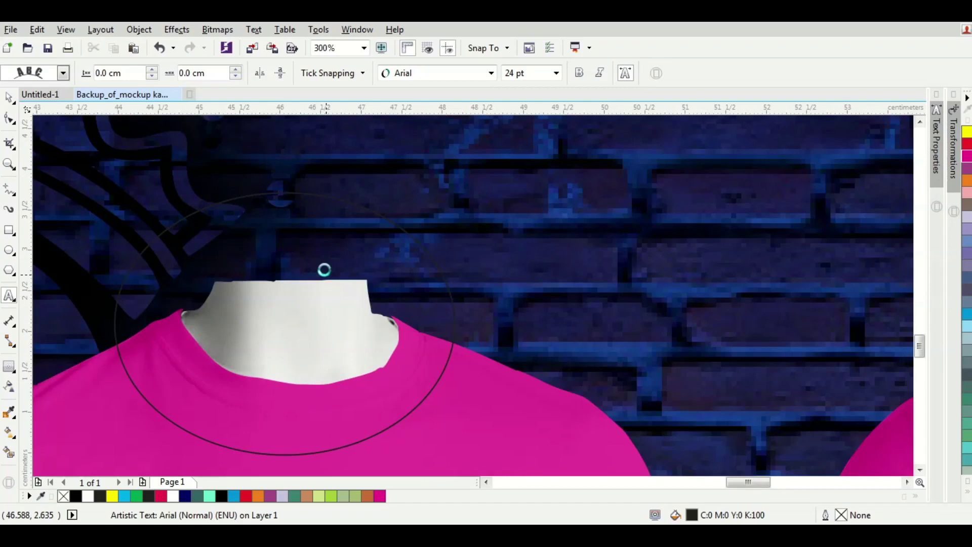
# Step: Letter the ellipse around the front collar with SABLON BARABERE in capitals
pyautogui.write('SABLO')
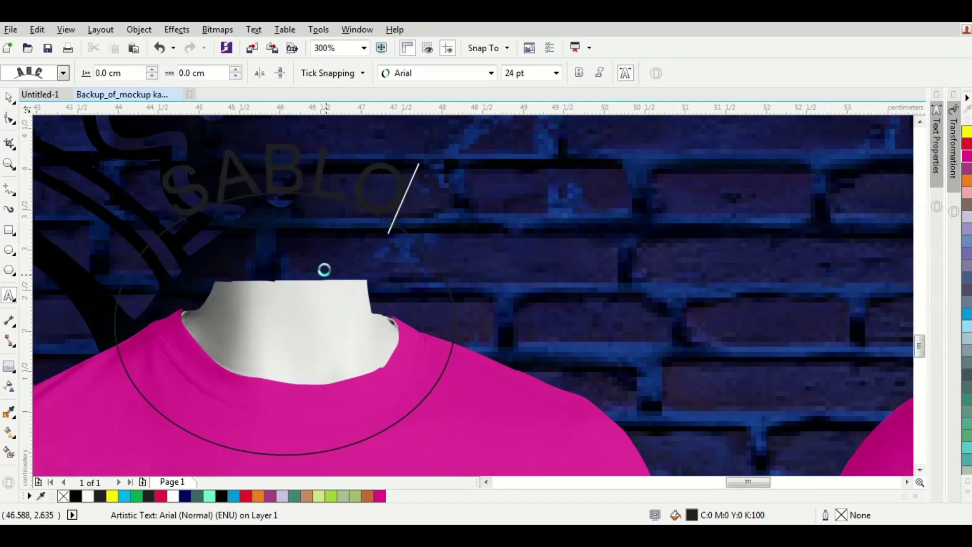
pyautogui.write('N BARA')
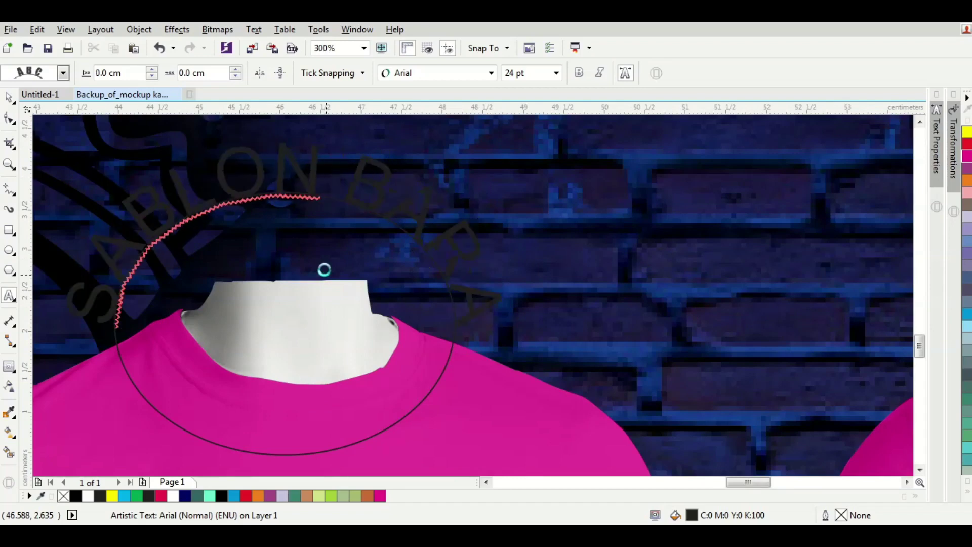
pyautogui.write('ERE')
pyautogui.click(8, 104)
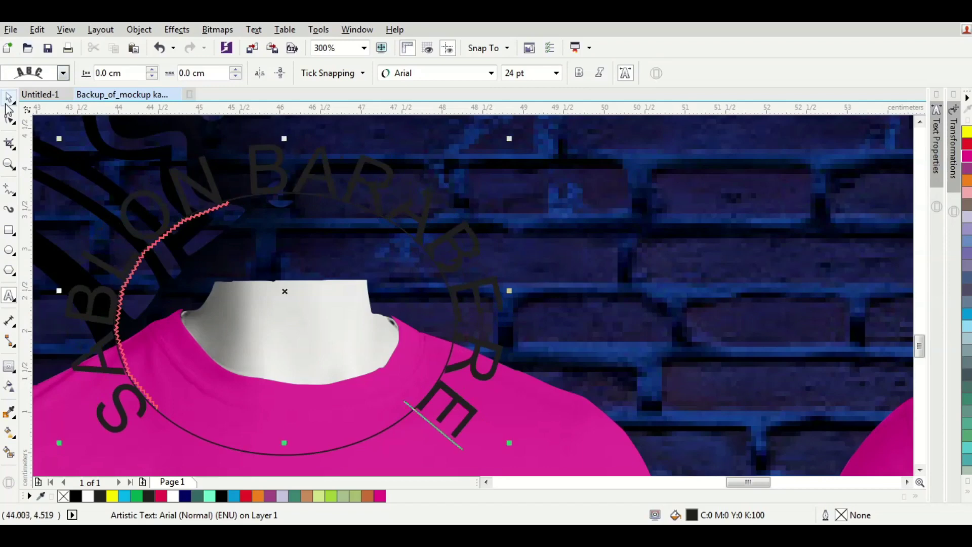
# Step: Change the font of the SABLON BARABERE lettering to Florry
pyautogui.click(491, 73)
pyautogui.moveTo(485, 89)
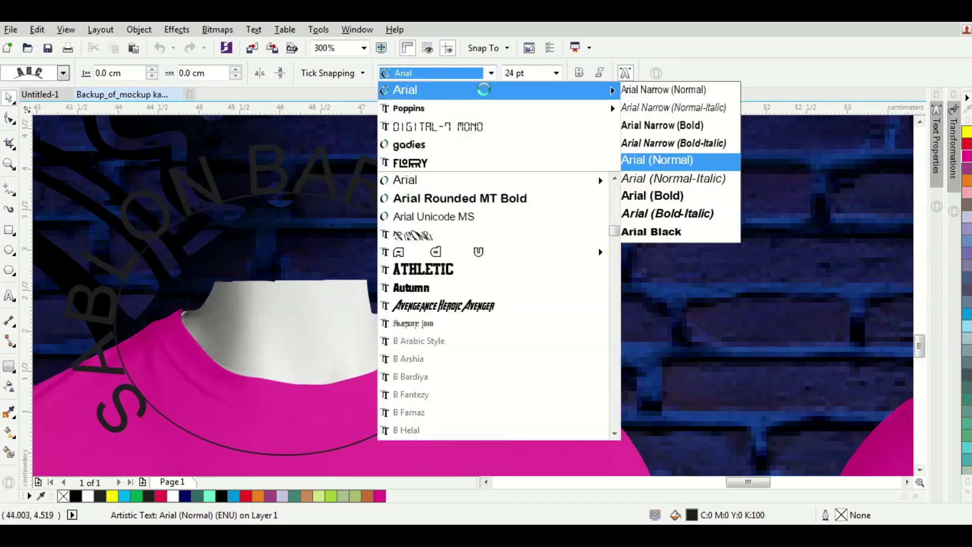
pyautogui.moveTo(479, 108)
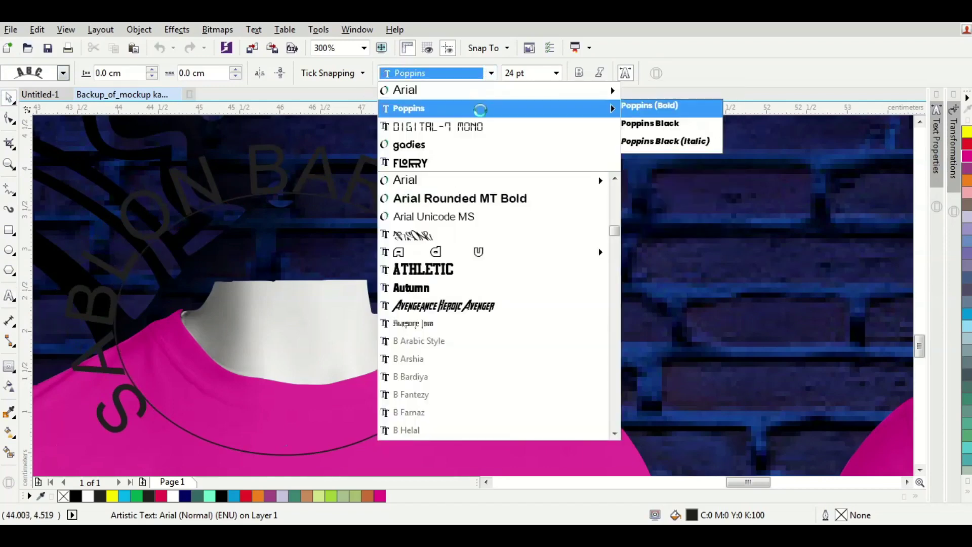
pyautogui.click(480, 160)
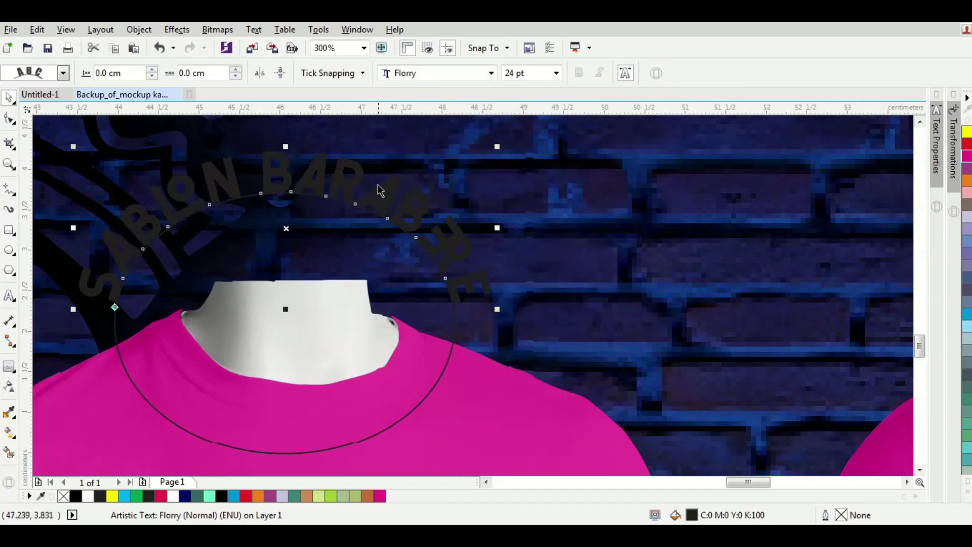
# Step: Place the lettering along the ellipse's lower edge, mirrored horizontally and vertically, and offset it 0.635 cm from the path
pyautogui.moveTo(371, 191); pyautogui.dragTo(202, 441)
pyautogui.click(261, 73)
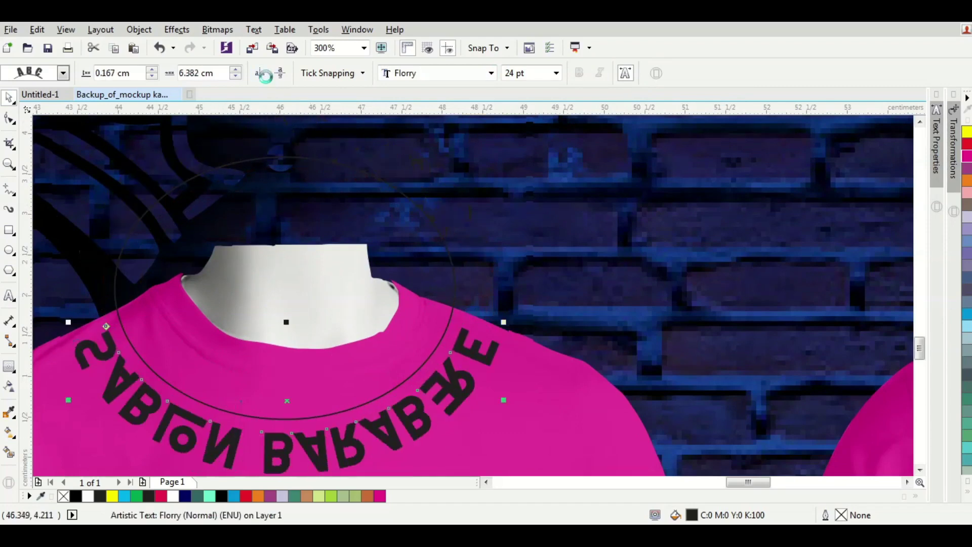
pyautogui.click(280, 73)
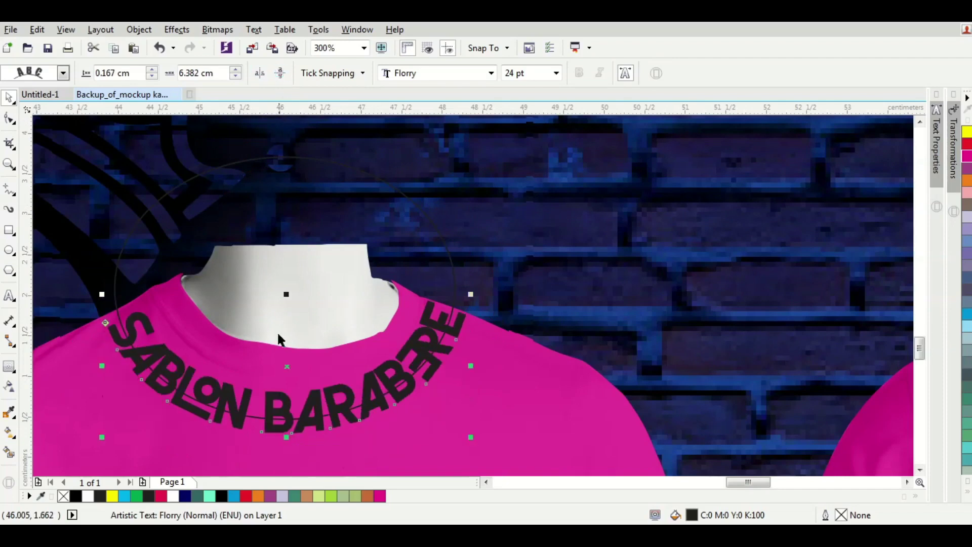
pyautogui.moveTo(286, 365); pyautogui.dragTo(287, 409)
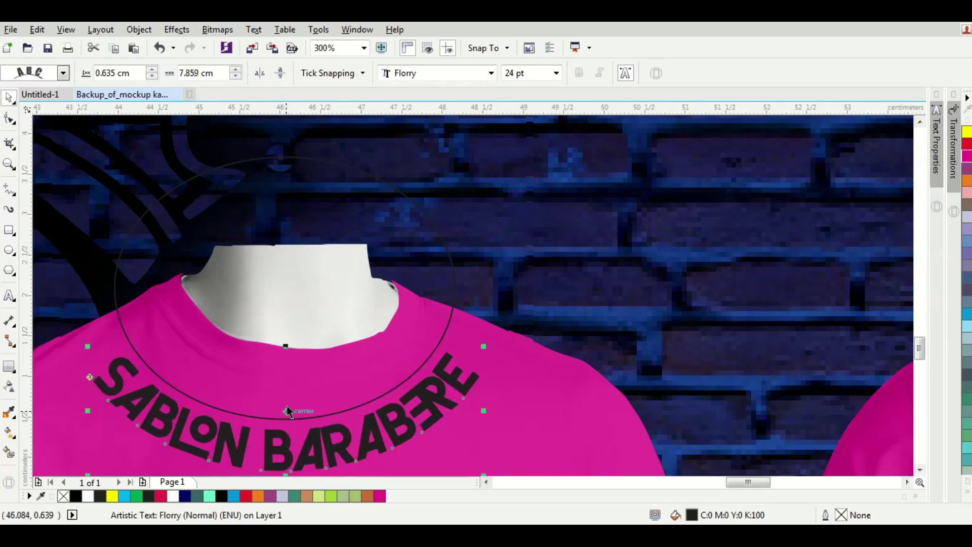
# Step: Widen the letter spacing of SABLON BARABERE slightly along the curve below the collar
pyautogui.click(9, 119)
pyautogui.scroll(-2, 535, 402)
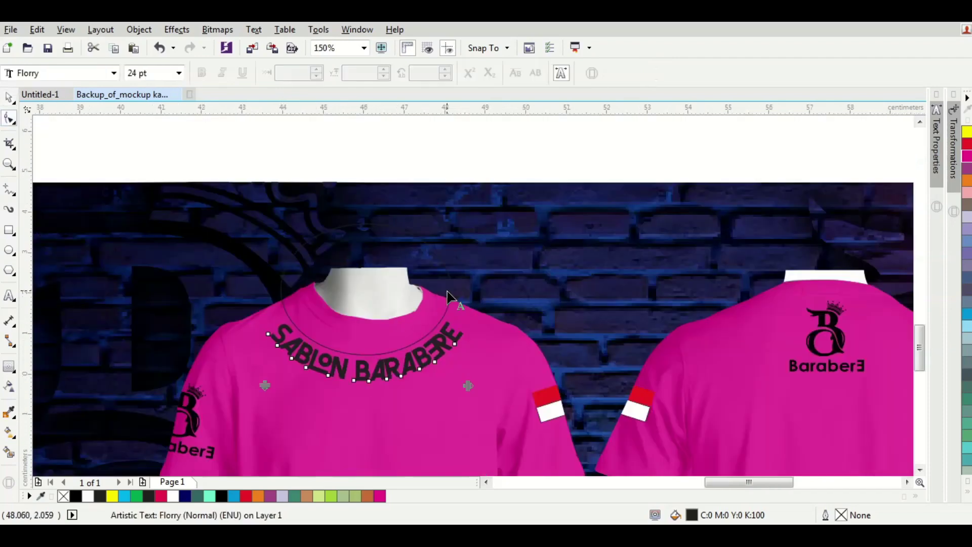
pyautogui.scroll(2, 472, 384)
pyautogui.moveTo(483, 414); pyautogui.dragTo(497, 414)
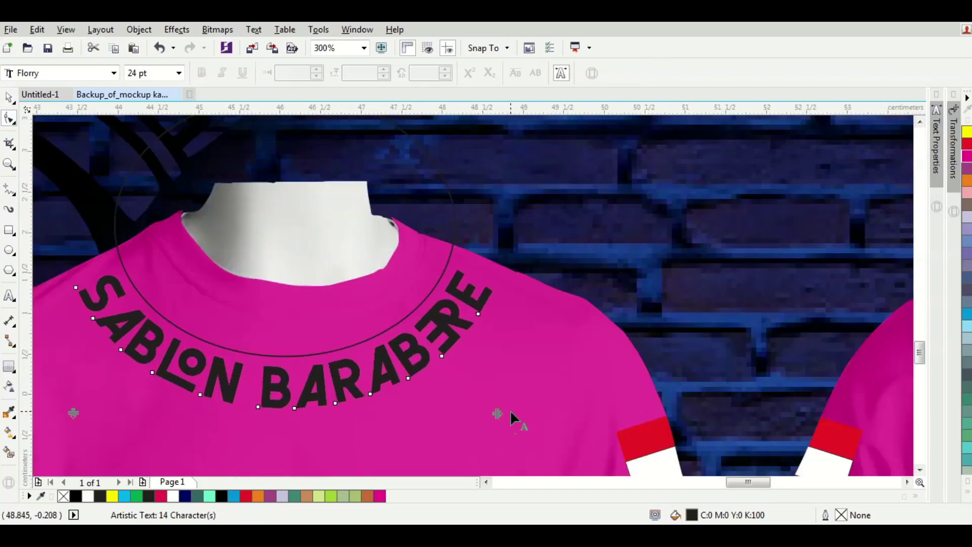
pyautogui.press('space')
pyautogui.scroll(1, 454, 320)
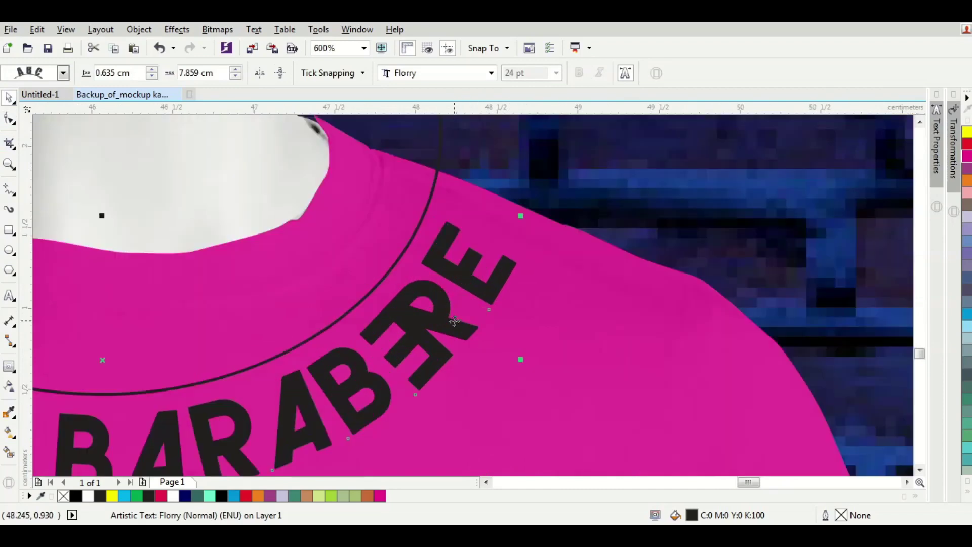
pyautogui.scroll(-1, 450, 321)
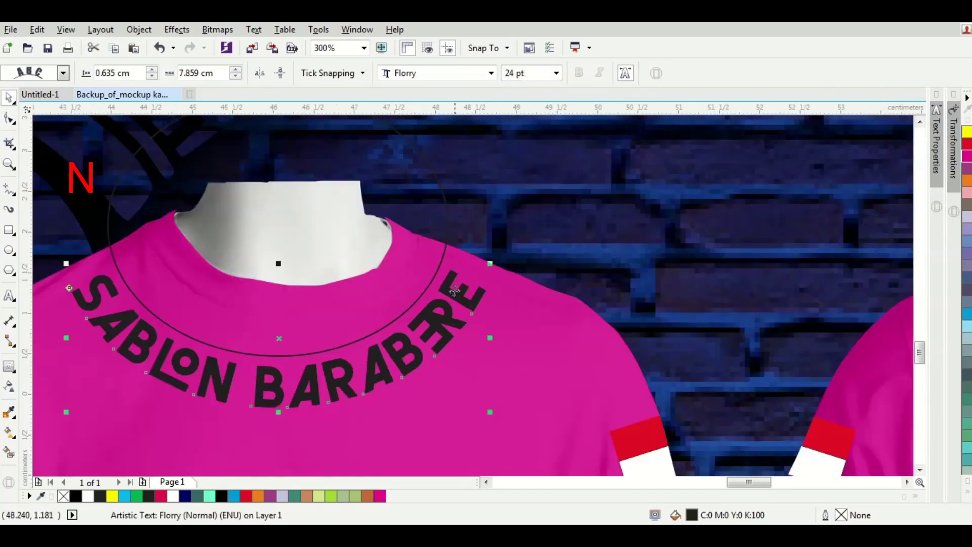
# Step: Change the outline of the ellipse around the collar to a white hairline
pyautogui.click(438, 225)
pyautogui.keyDown('shift'); pyautogui.click(436, 224); pyautogui.keyUp('shift')
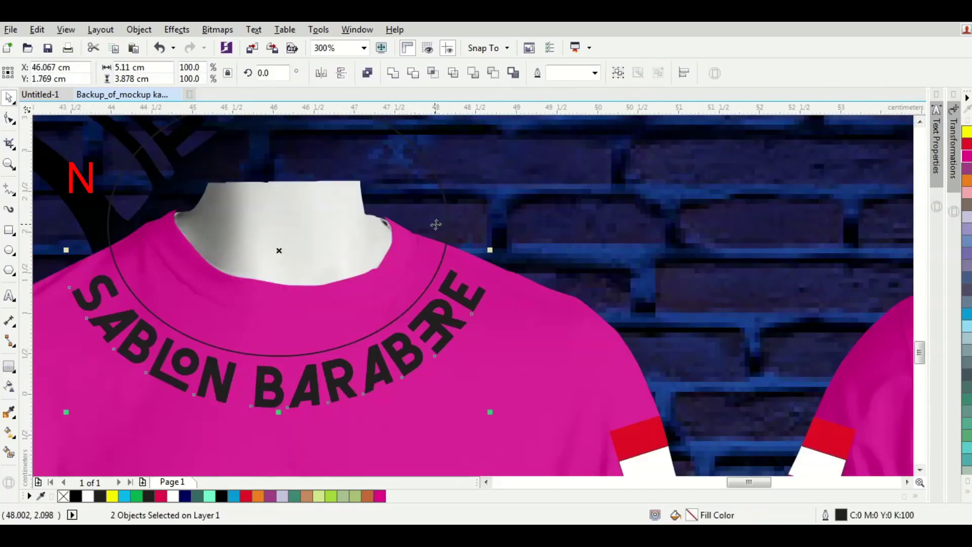
pyautogui.scroll(-1, 445, 217)
pyautogui.click(424, 207)
pyautogui.click(424, 202)
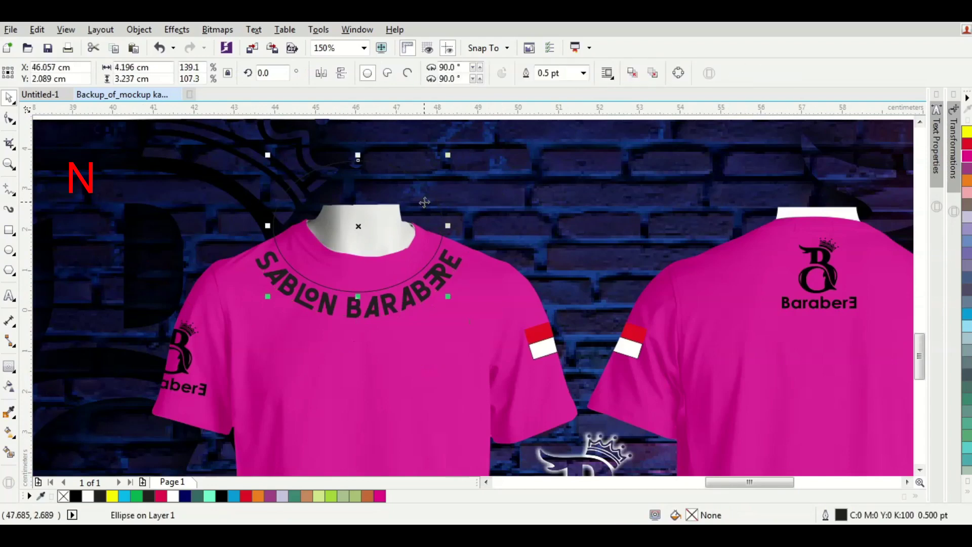
pyautogui.doubleClick(840, 515)
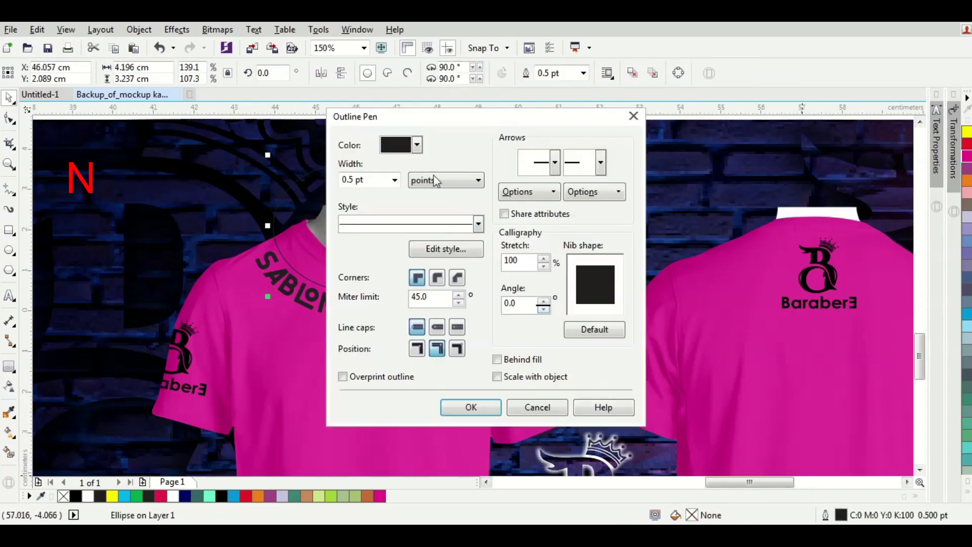
pyautogui.click(416, 146)
pyautogui.click(432, 175)
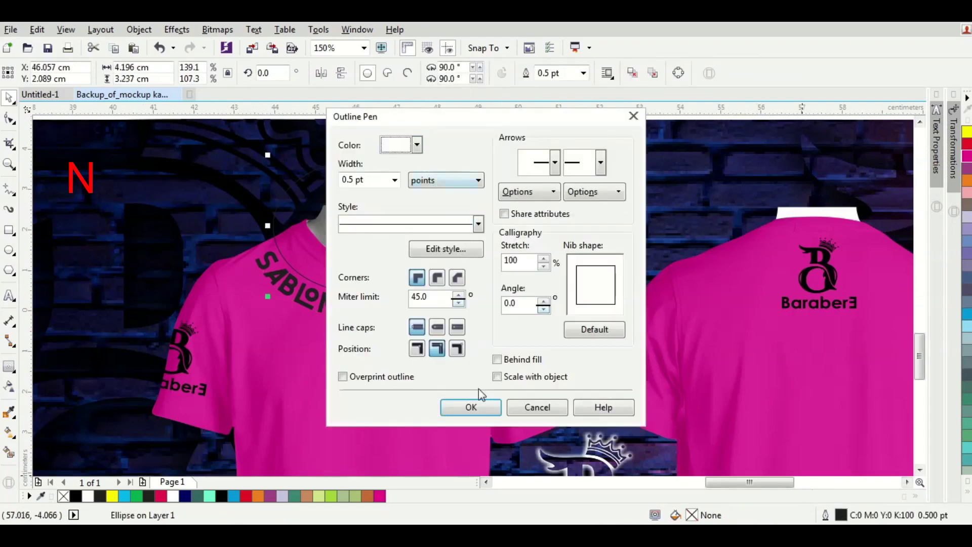
pyautogui.click(478, 404)
pyautogui.click(441, 216)
pyautogui.click(443, 220)
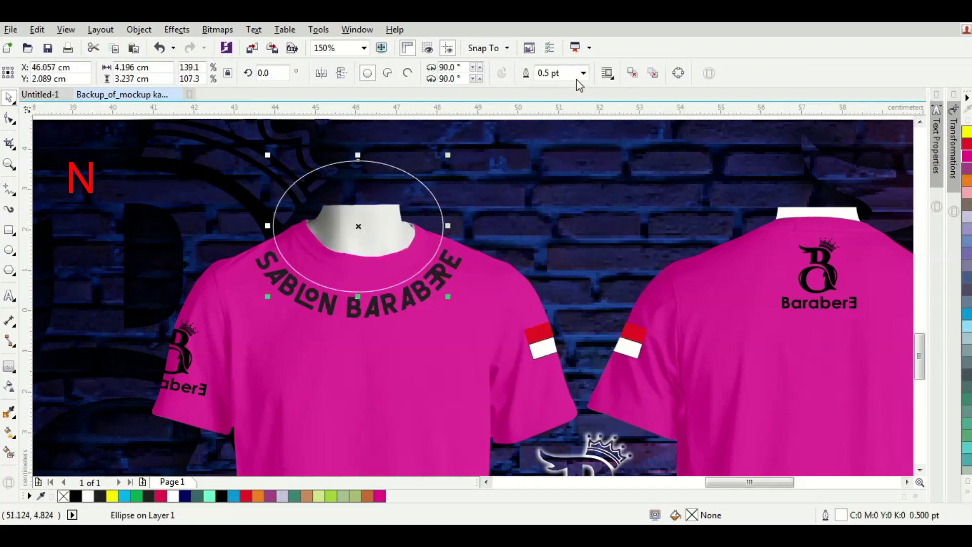
pyautogui.click(583, 73)
pyautogui.click(570, 167)
# Step: Delete the ellipse around the front shirt's collar
pyautogui.scroll(-2, 538, 191)
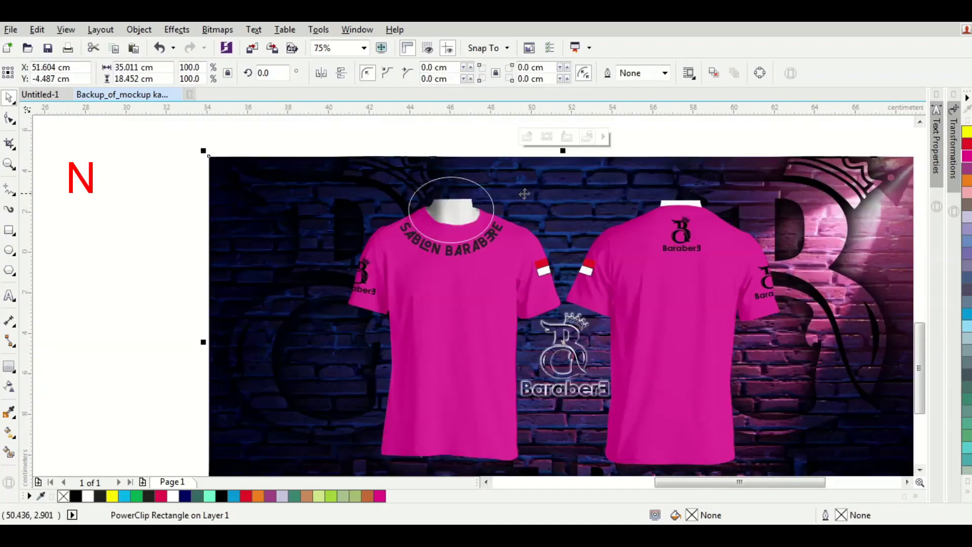
pyautogui.click(492, 205)
pyautogui.press('Delete')
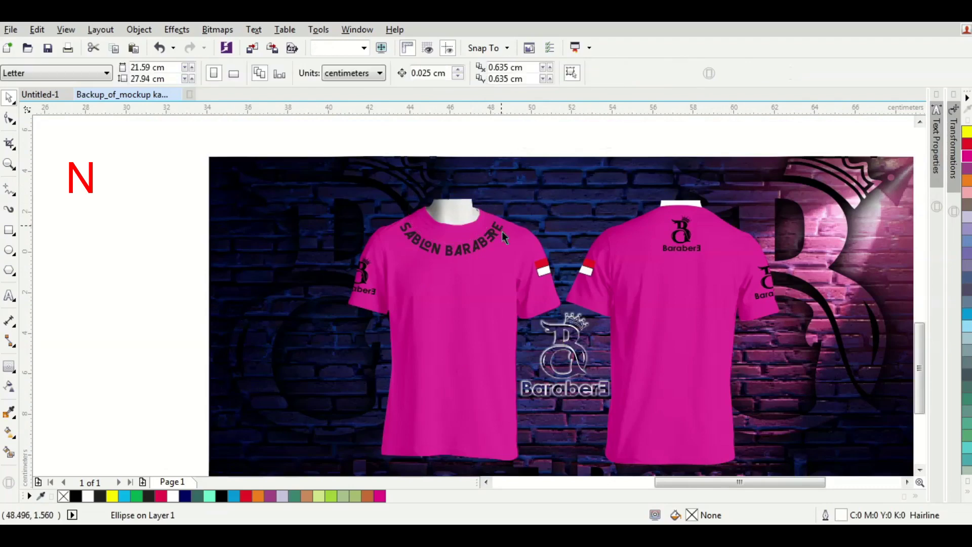
# Step: Recolour the curved collar lettering, trying white before filling it with black (#000000)
pyautogui.click(496, 234)
pyautogui.click(173, 496)
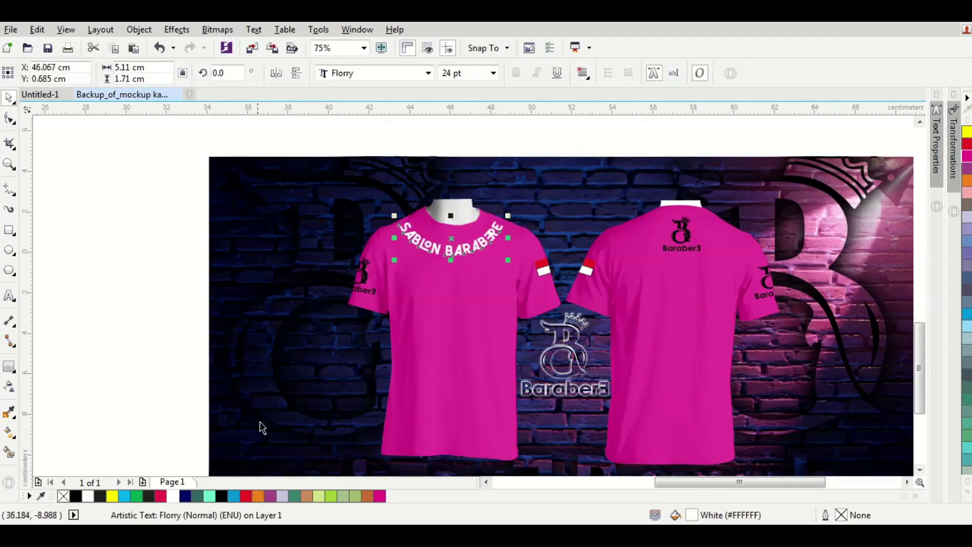
pyautogui.scroll(-2, 376, 226)
pyautogui.scroll(2, 467, 260)
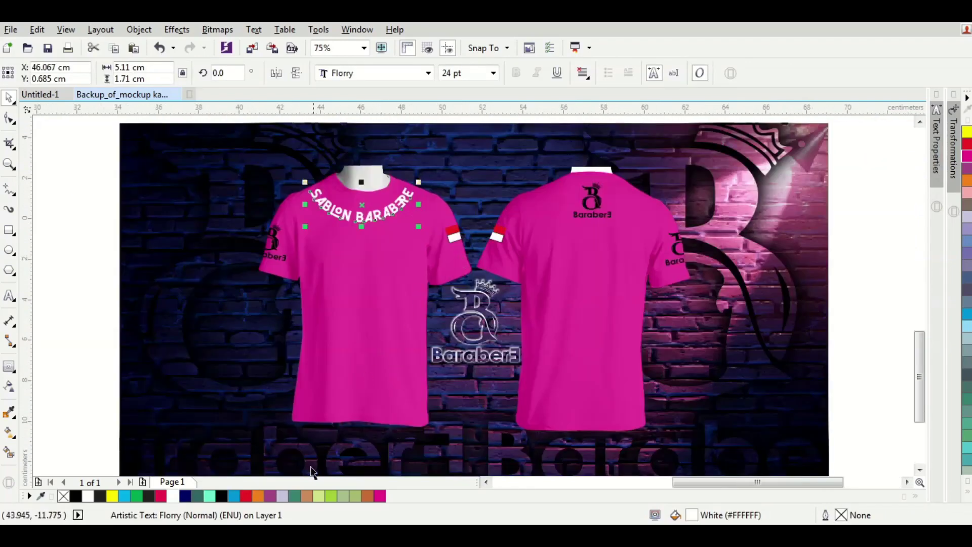
pyautogui.click(209, 496)
pyautogui.click(221, 496)
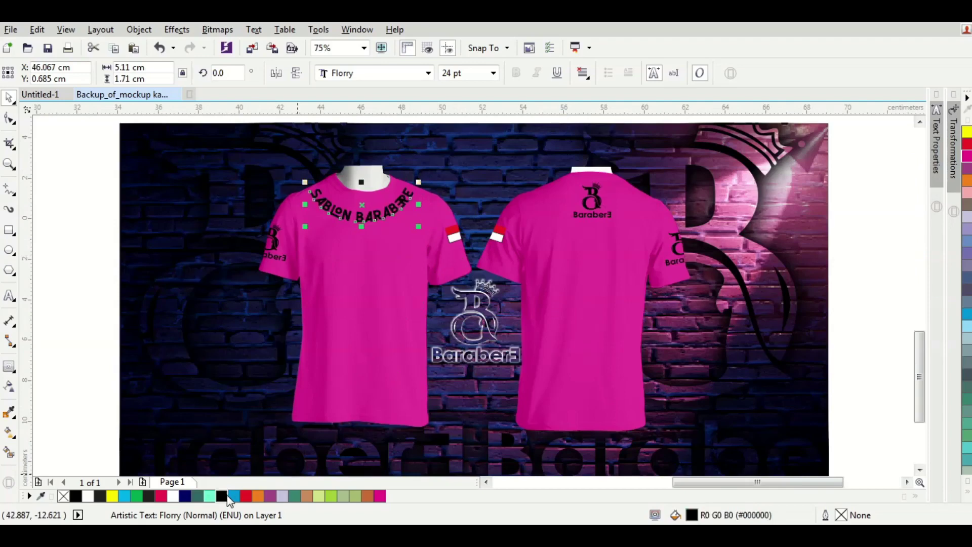
# Step: Recolour the front and back shirts white (#FFFFFF)
pyautogui.click(381, 341)
pyautogui.click(173, 496)
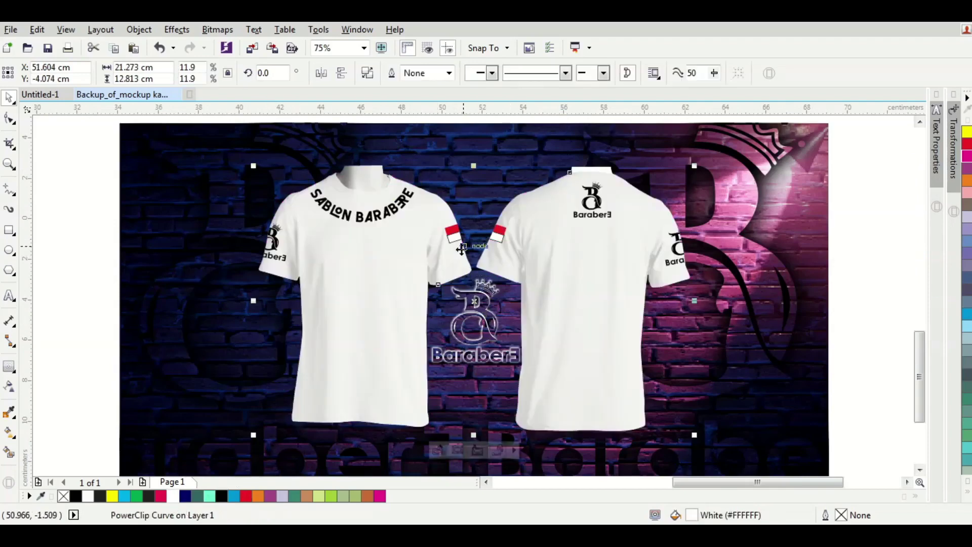
pyautogui.click(93, 244)
# Step: View the complete two-sided shirt mockup in a full-screen preview
pyautogui.click(147, 178)
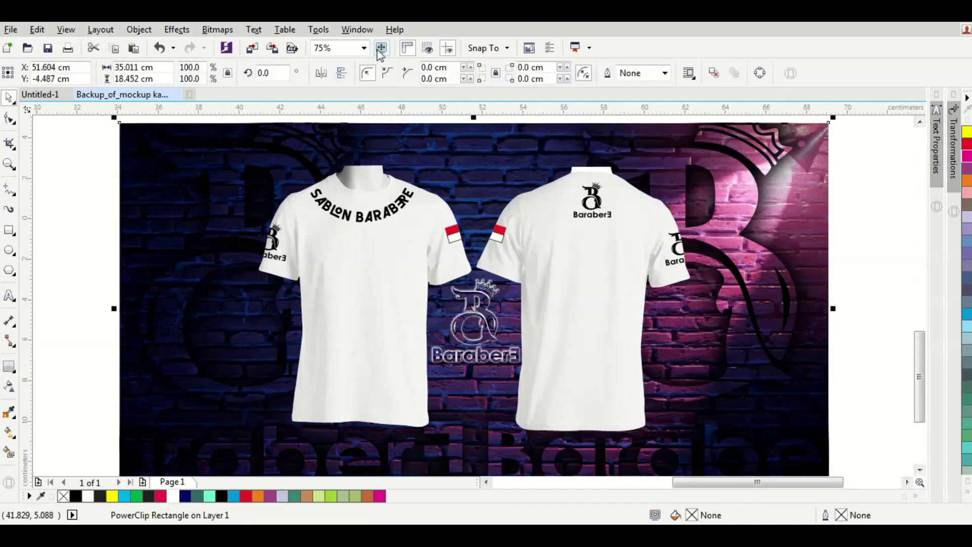
pyautogui.click(364, 47)
pyautogui.click(329, 69)
pyautogui.click(383, 48)
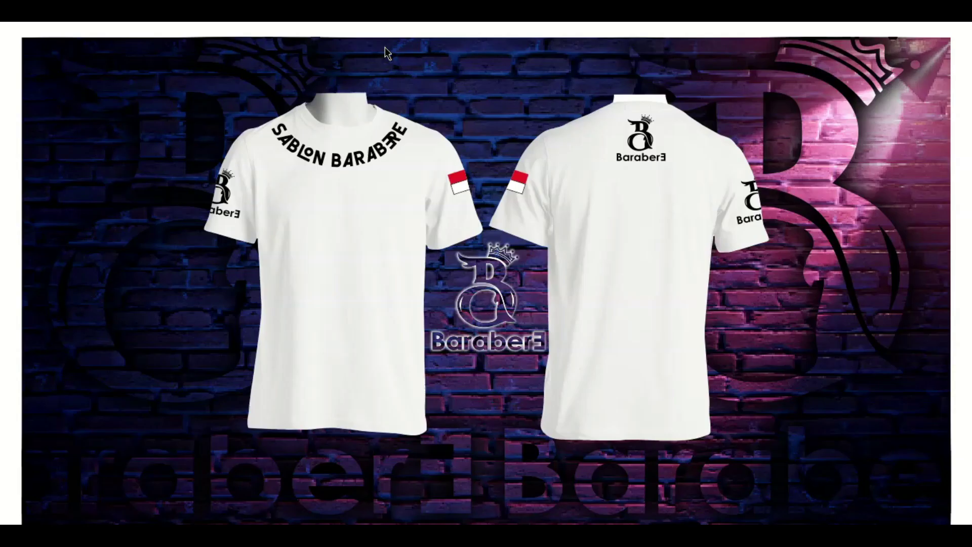